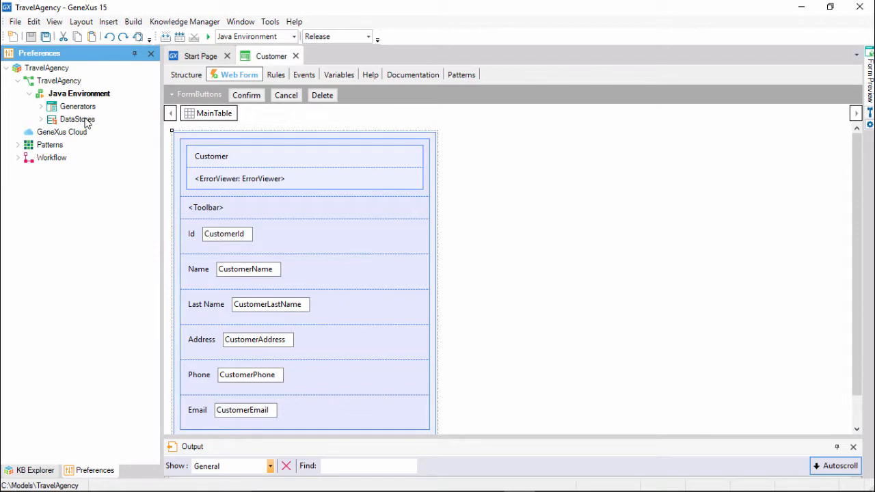
Select the Default (SAP Hana) data store of the Java Environment and start building the TravelAgency application.
double_click(77, 119)
left_click(89, 132)
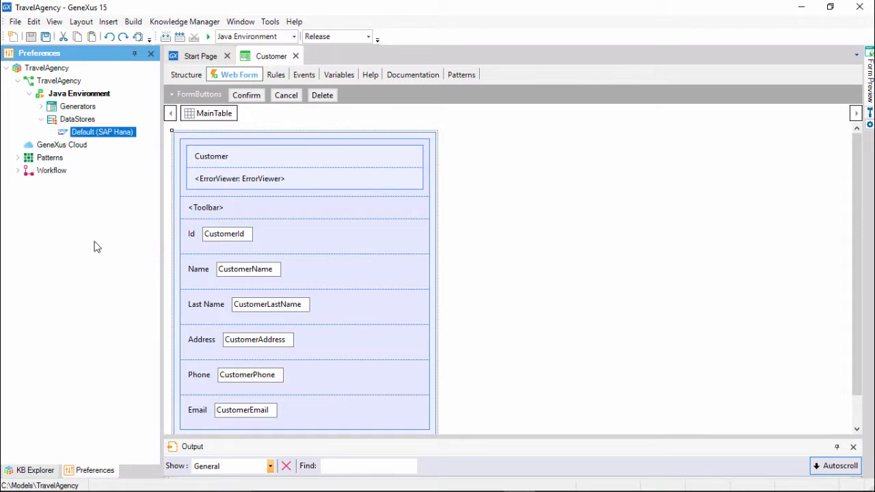
key("F5")
key("F5")
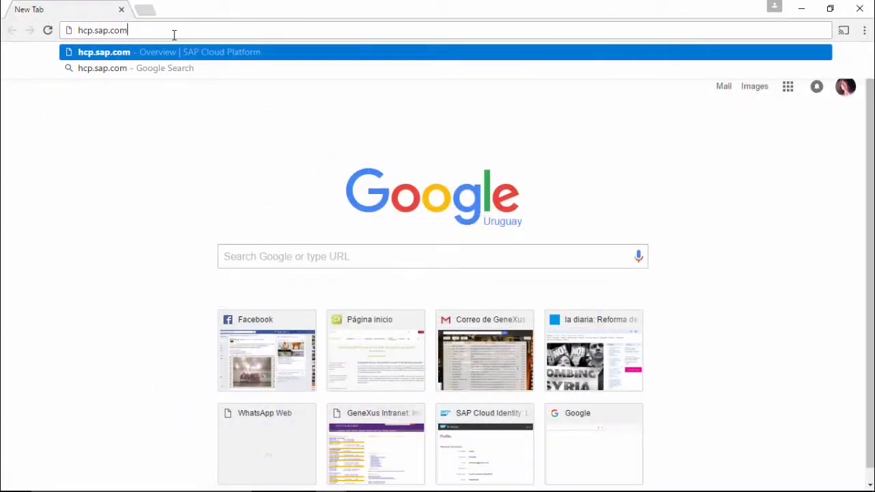
Switch to the SAP Cloud Platform site in the browser and log on with the account e-mail and password.
key("Return")
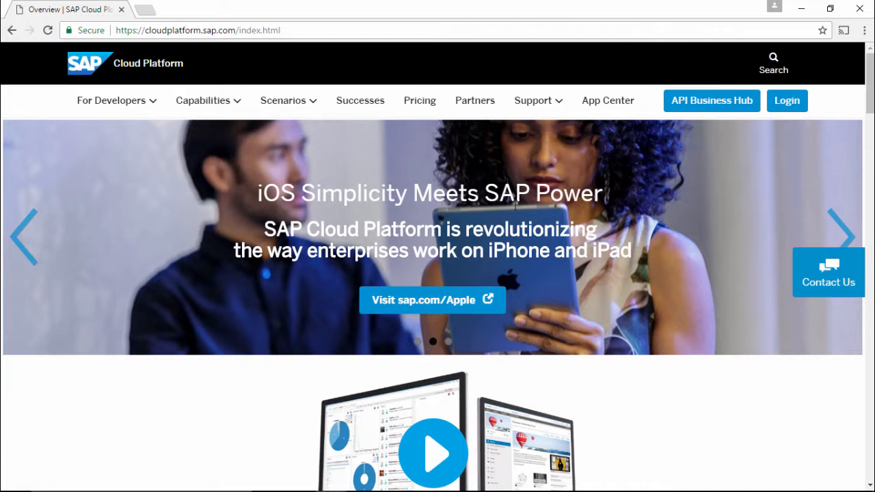
left_click(787, 103)
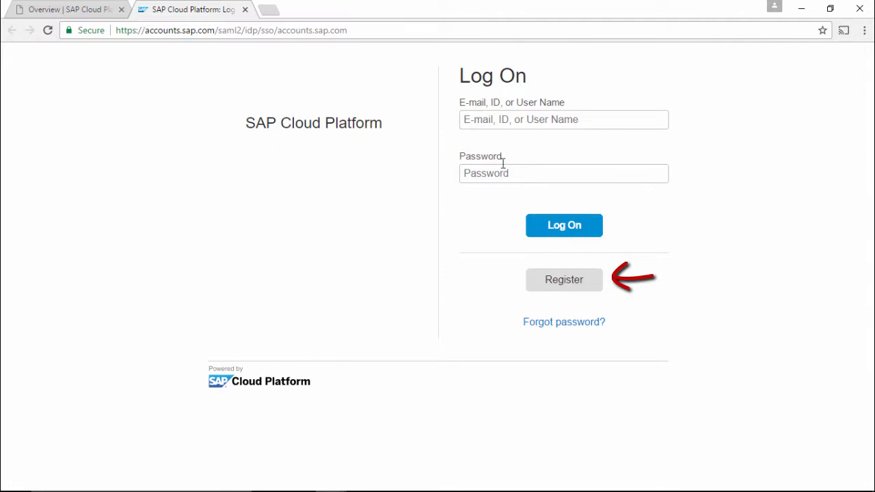
left_click(488, 129)
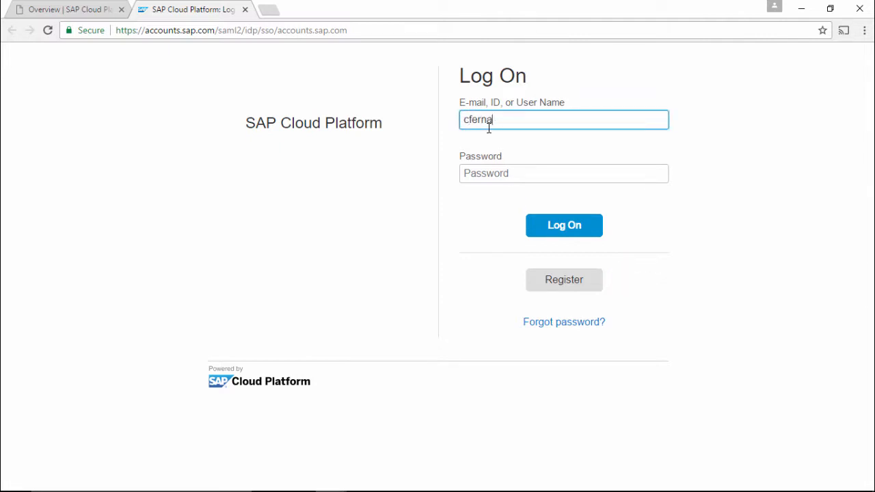
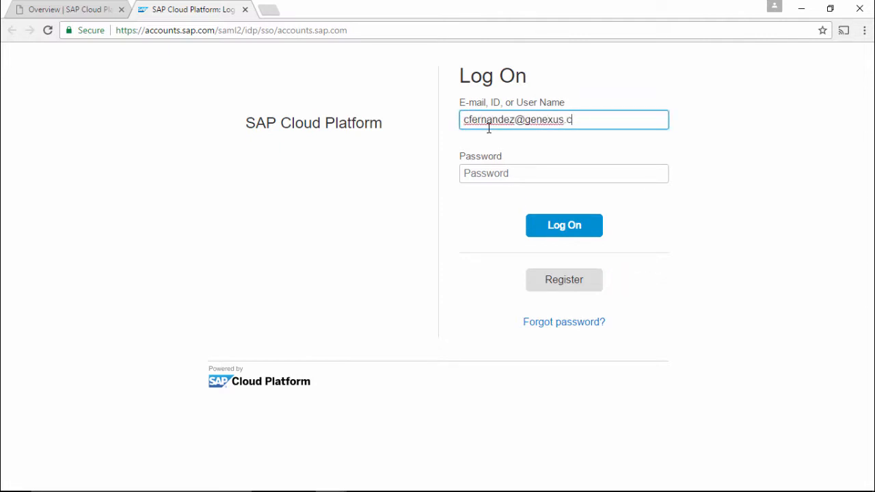
key("Tab")
type("•••••••••")
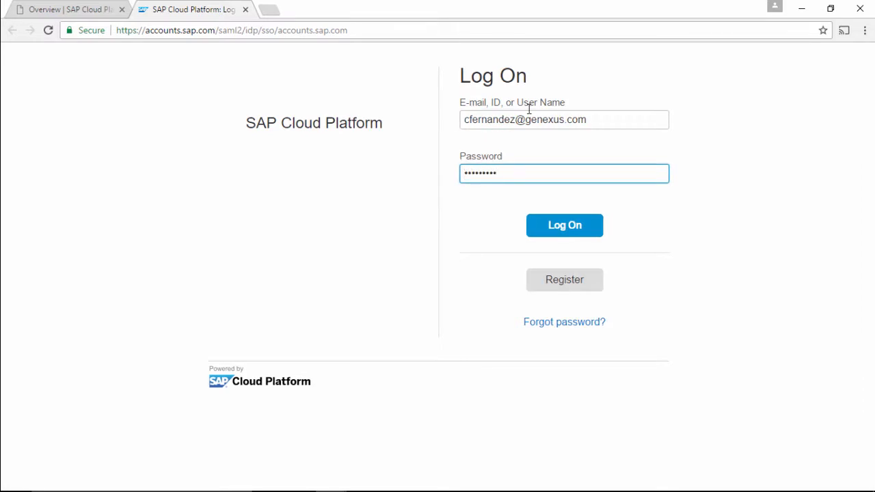
left_click(579, 231)
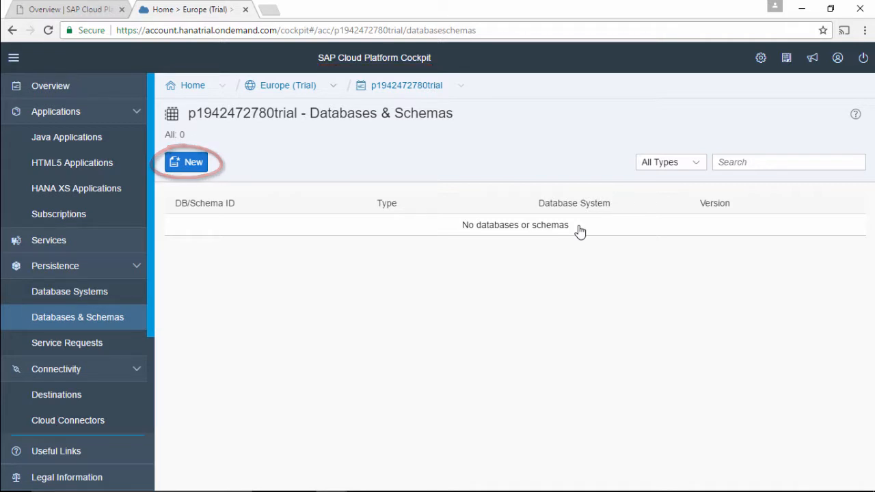
Create a new schema with the ID TravelAgencyDB on the HANA (<shared>) database system.
left_click(195, 166)
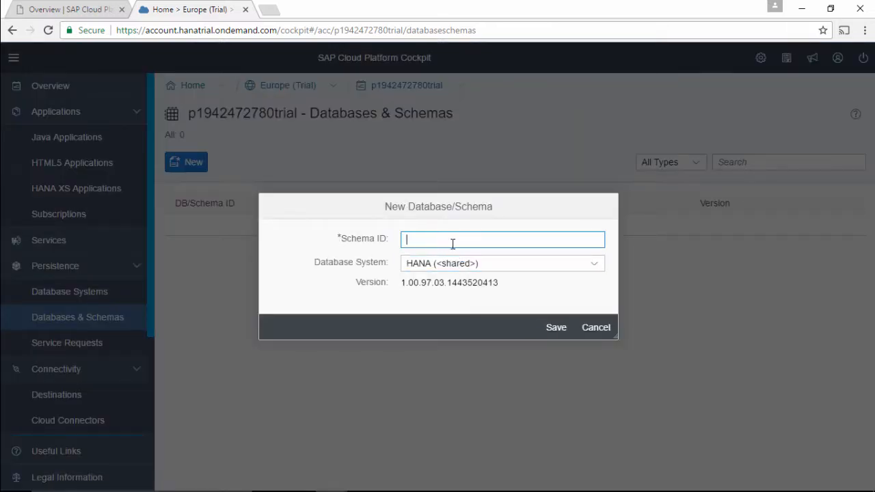
type("TravelAgencyDB")
left_click(554, 326)
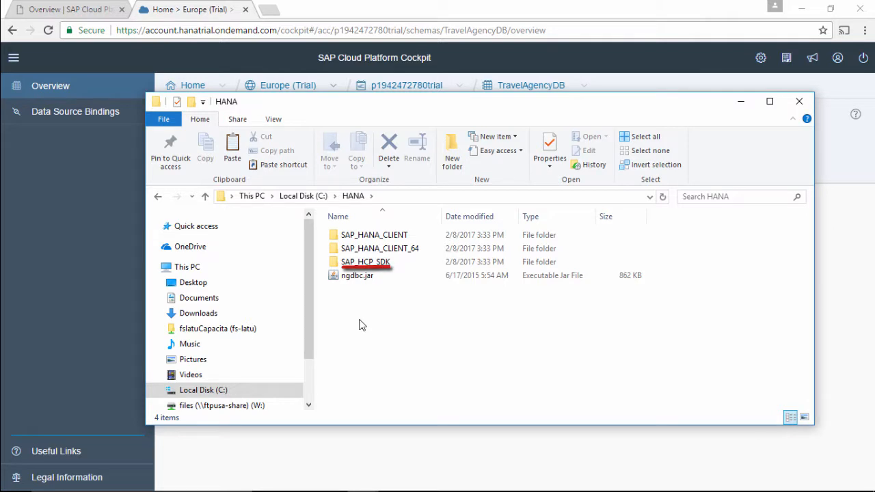
Open a command prompt in the SAP_HCP_SDK\neo-java-web-sdk-3\tools folder under C:\HANA.
double_click(394, 267)
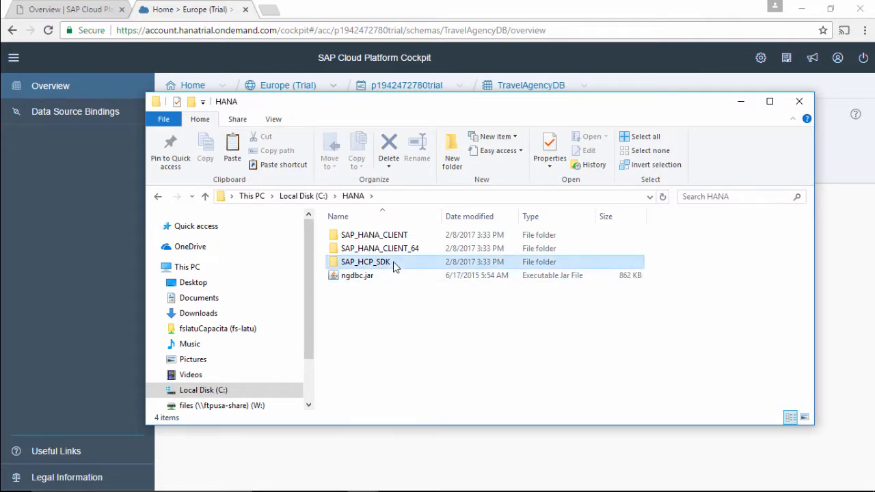
double_click(397, 238)
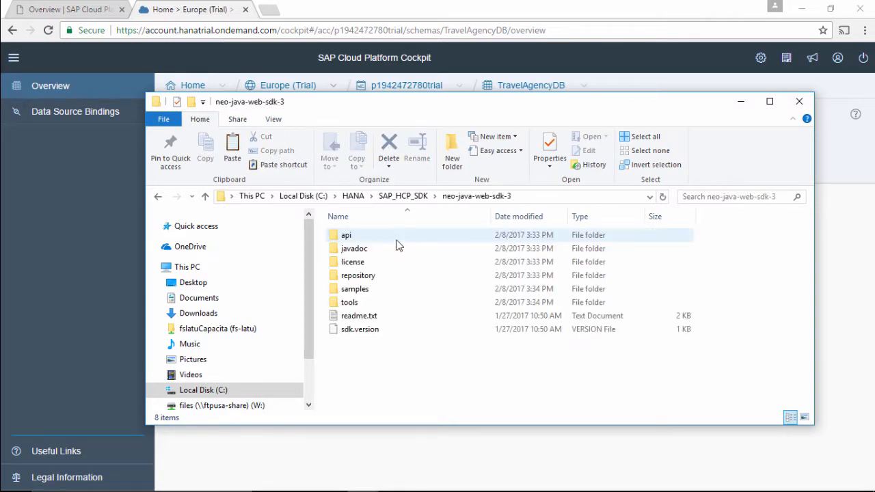
double_click(385, 302)
left_click(574, 199)
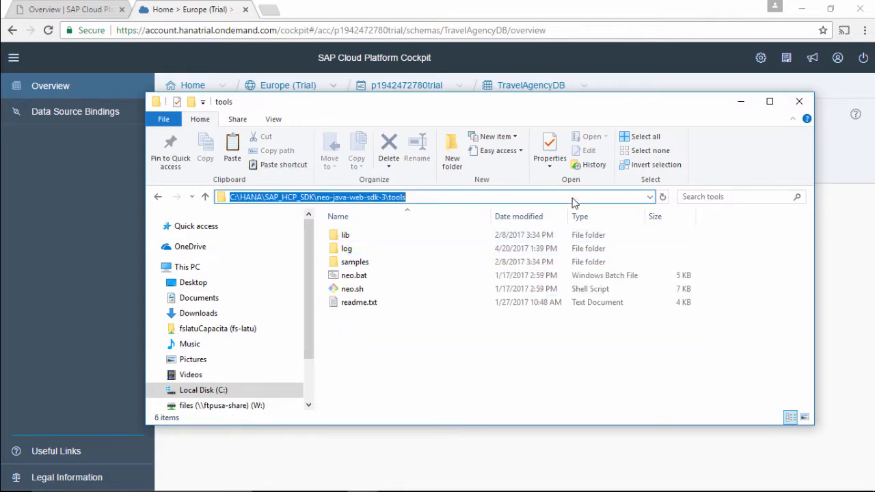
type("cmd")
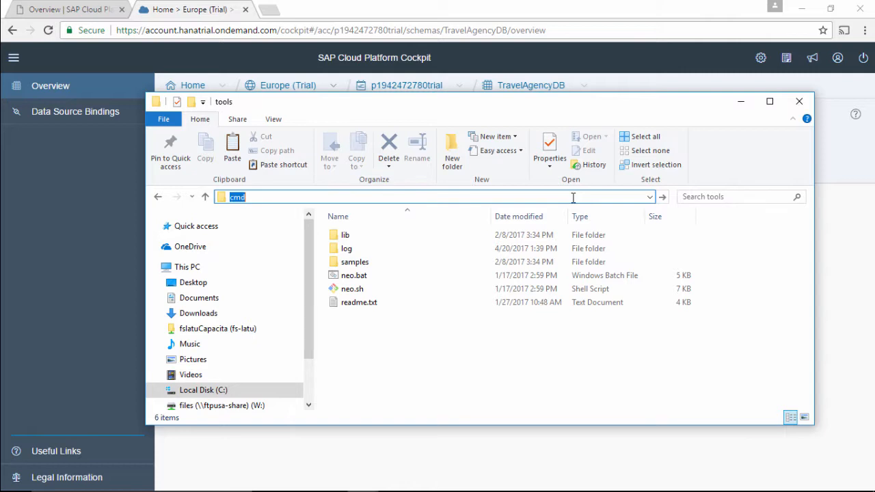
key("Return")
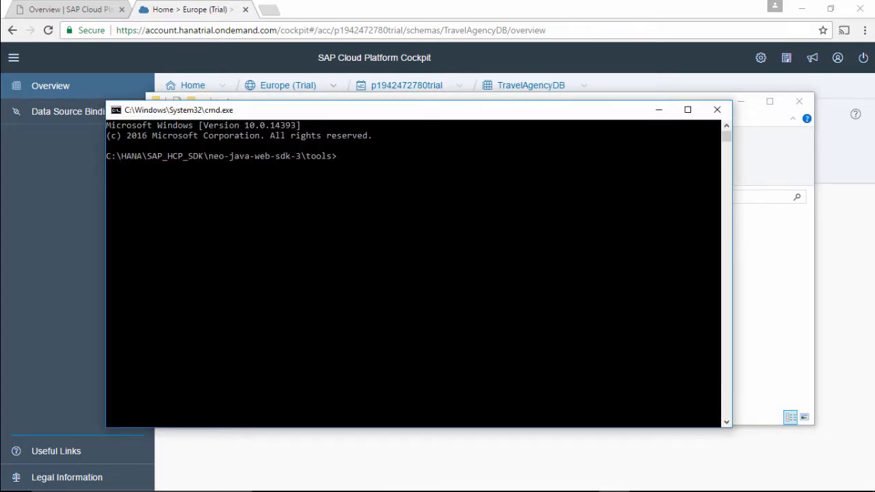
Paste the neo open-db-tunnel command template and replace <account> with the account name copied from the cockpit's web address.
key("ctrl+v")
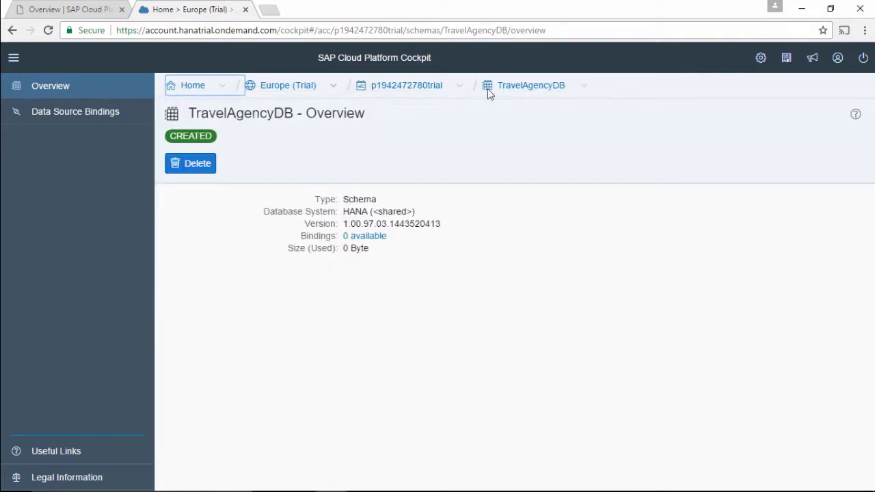
left_click(837, 58)
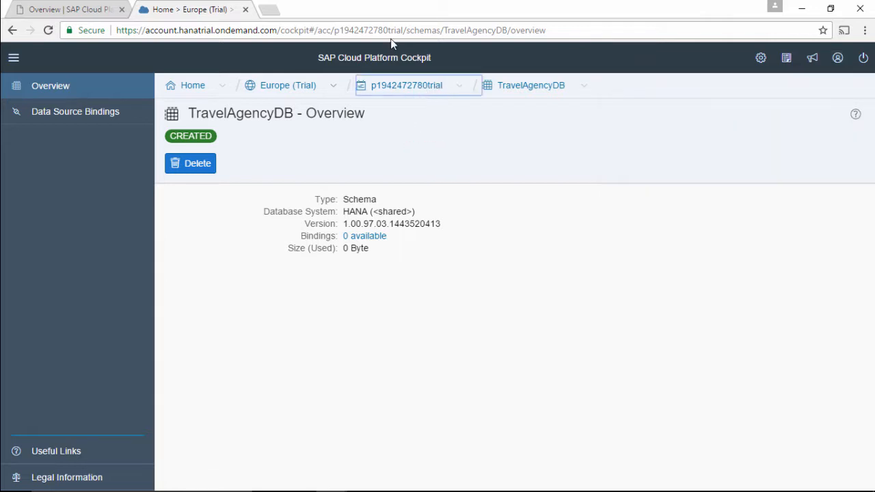
left_click_drag(403, 30, 335, 30)
key("alt+Tab")
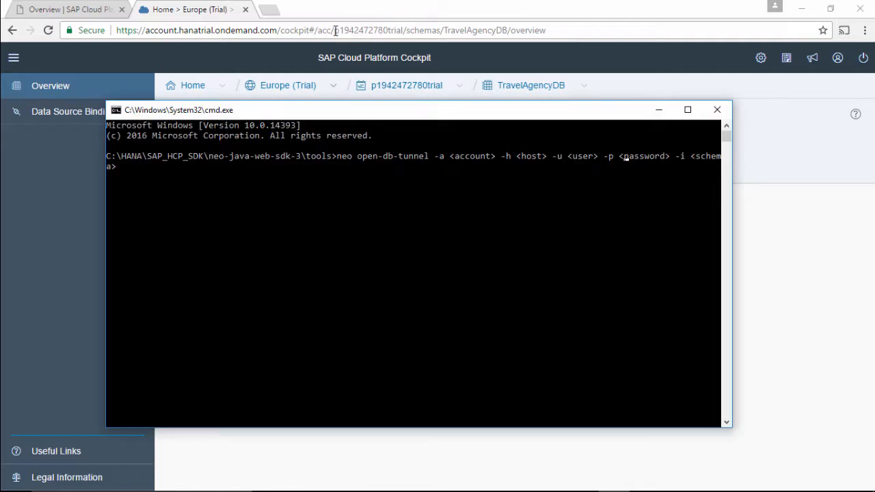
key("BackSpace")
key("BackSpace")
key("BackSpace")
key("BackSpace")
key("BackSpace")
key("BackSpace")
key("BackSpace")
key("BackSpace")
key("BackSpace")
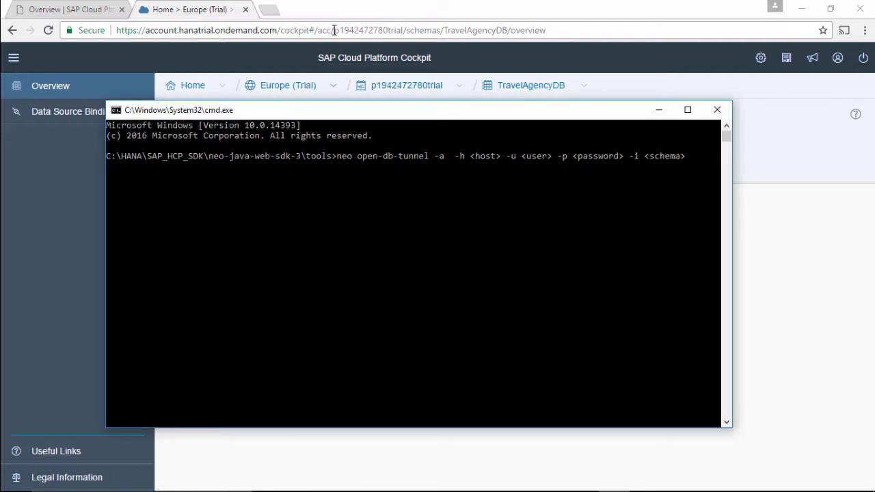
right_click(447, 156)
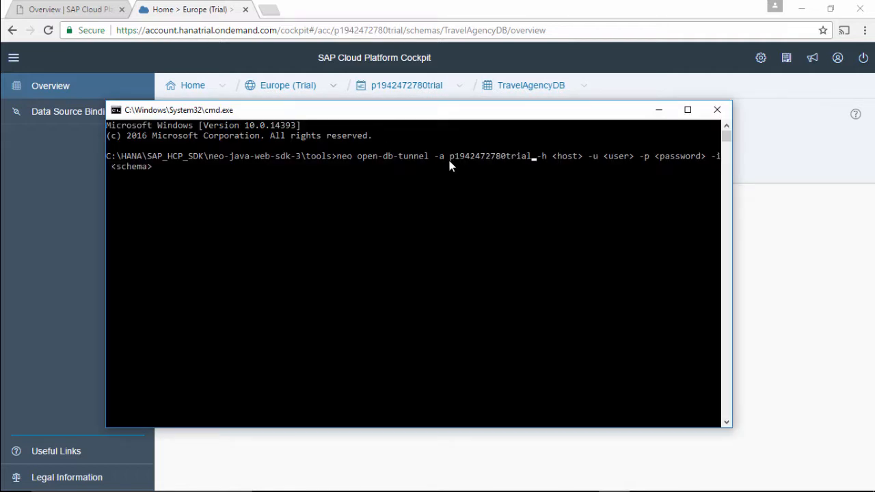
Replace the <user> placeholder with the account's user ID, without the "trial" suffix and with a capital P.
key("Right")
key("Right")
key("Right")
key("Right")
key("Right")
key("Right")
key("Right")
key("Right")
key("Right")
key("Right")
key("Right")
key("Right")
key("Right")
key("Right")
key("Right")
key("Right")
key("Right")
key("Right")
key("Right")
key("Right")
key("BackSpace")
key("BackSpace")
key("BackSpace")
key("BackSpace")
key("BackSpace")
key("BackSpace")
right_click(601, 150)
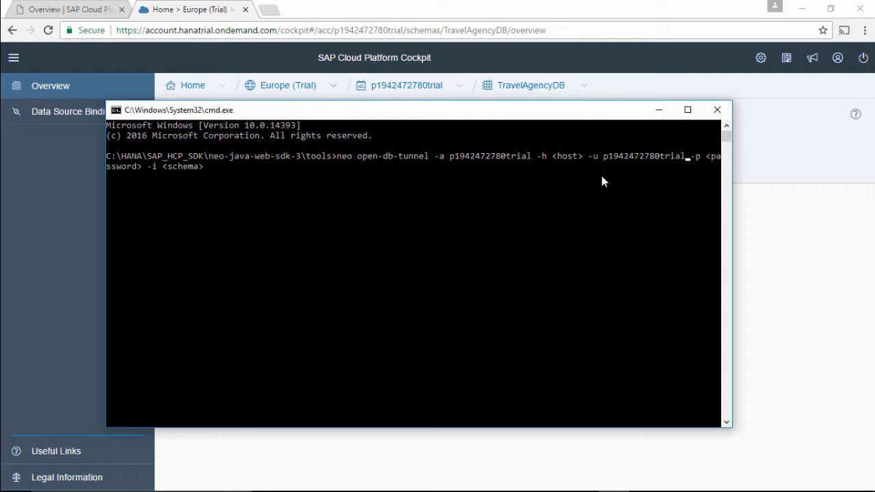
key("BackSpace")
key("BackSpace")
key("BackSpace")
key("BackSpace")
key("BackSpace")
key("Left")
key("Left")
key("Left")
Replace the <host> placeholder in the tunnel command with hanatrial.ondemand.com.
key("Left")
key("Left")
key("Left")
key("Left")
key("Left")
key("Left")
key("Left")
key("BackSpace")
type("P")
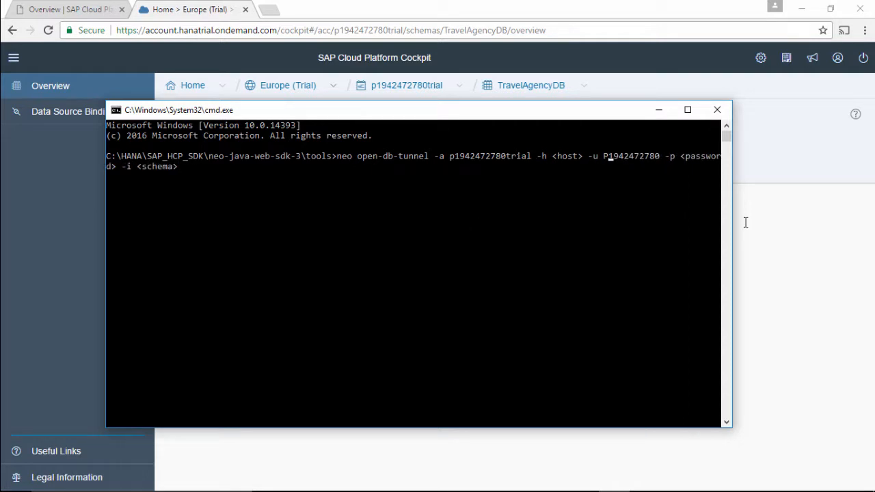
key("Left")
key("Left")
key("Left")
key("BackSpace")
key("BackSpace")
key("BackSpace")
key("BackSpace")
key("BackSpace")
key("BackSpace")
type("hana")
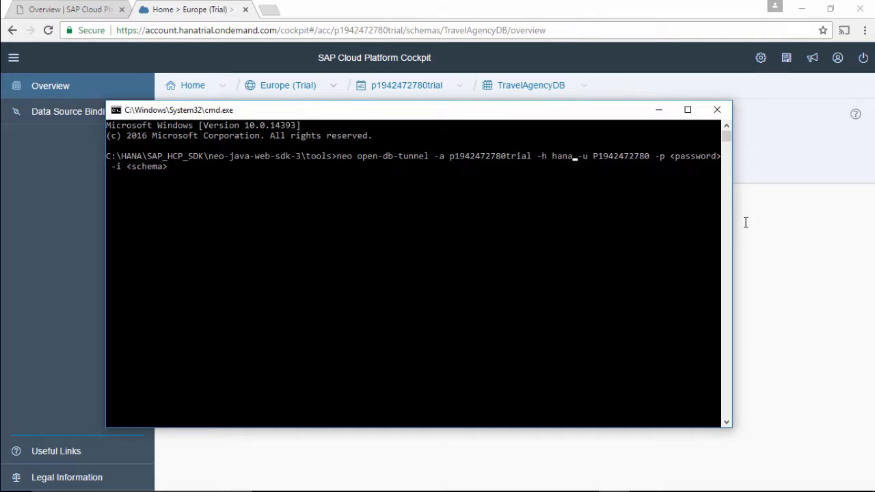
type("trial.")
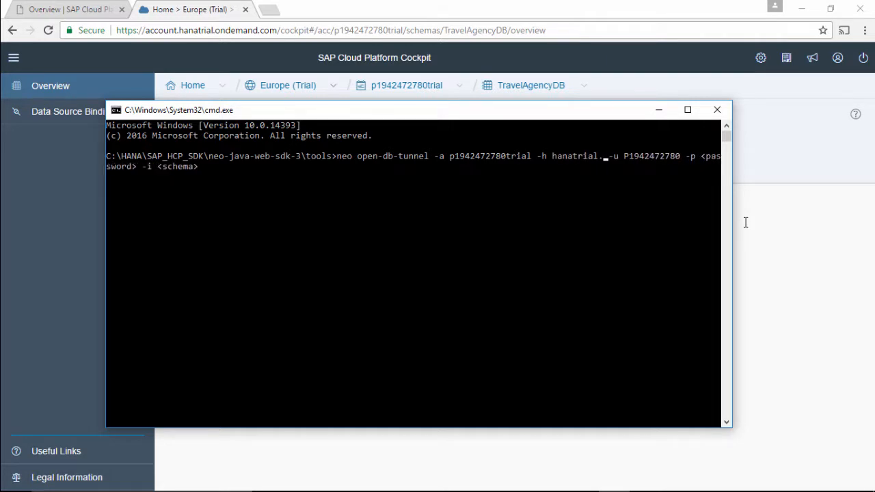
type("ondeme")
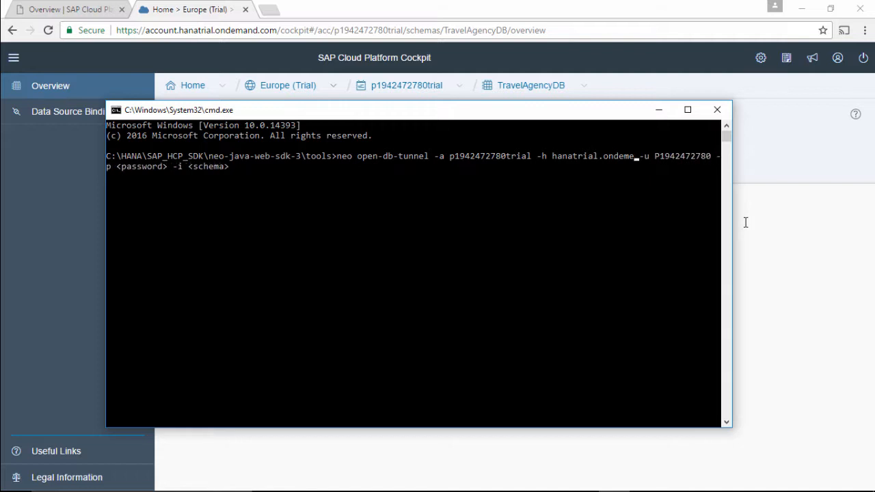
key("BackSpace")
type("and.com")
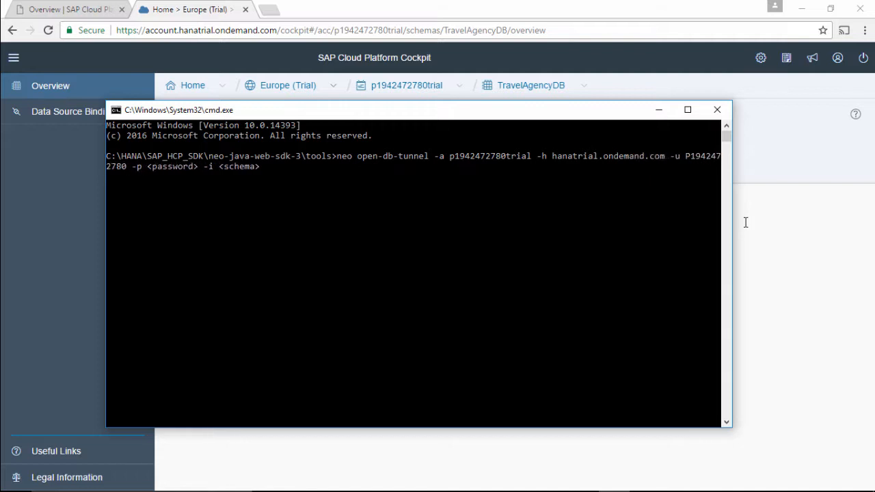
Replace the <password> placeholder in the tunnel command with the account password.
key("Right")
key("BackSpace")
key("BackSpace")
key("BackSpace")
key("BackSpace")
key("BackSpace")
key("BackSpace")
key("BackSpace")
key("BackSpace")
key("BackSpace")
key("BackSpace")
type("i")
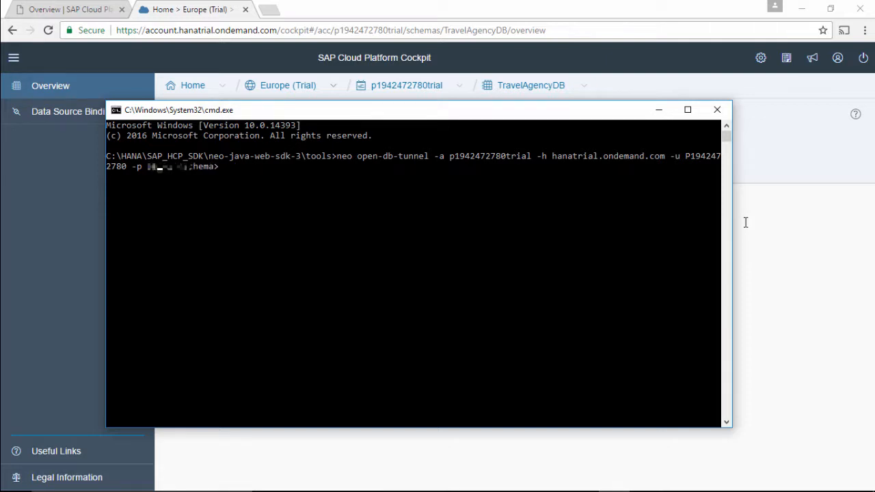
type("********")
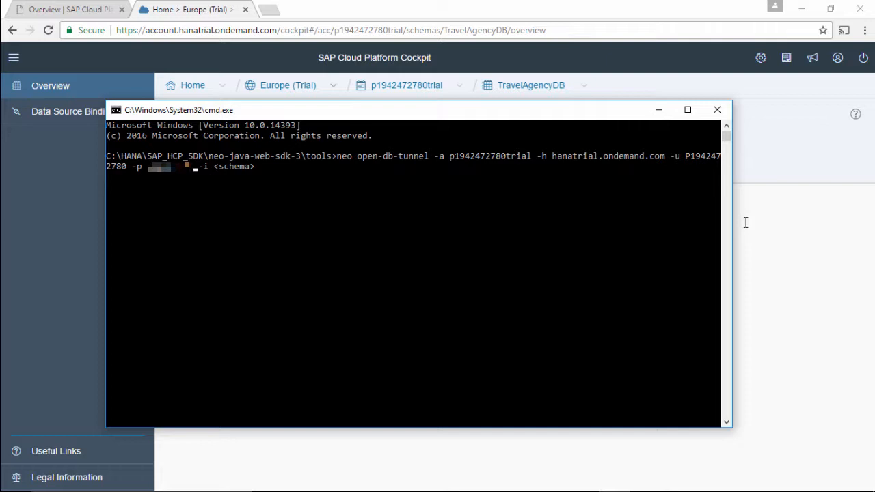
Replace the <schema> placeholder with TravelAgencyDB and run the command to open the database tunnel.
key("Right")
key("Right")
key("Right")
key("BackSpace")
key("BackSpace")
key("BackSpace")
key("BackSpace")
key("BackSpace")
key("BackSpace")
key("BackSpace")
key("BackSpace")
type("TravelAgencyDB")
key("Return")
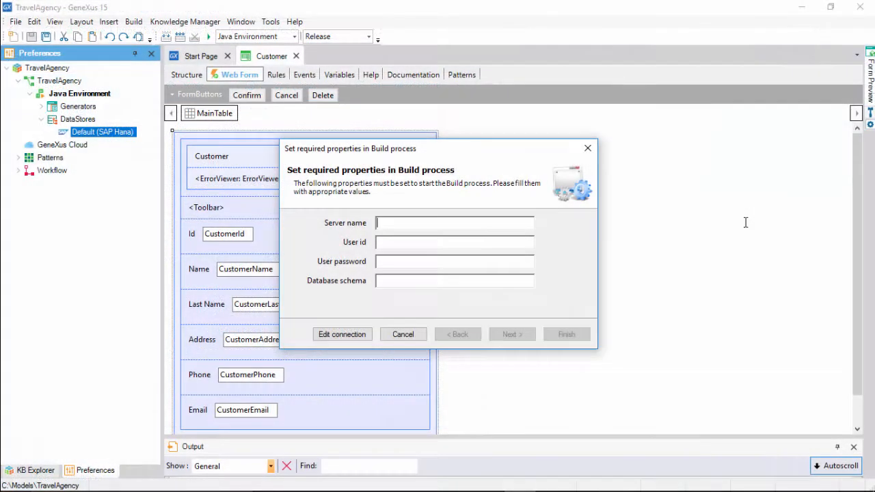
In the GeneXus build properties, set the server name to localhost and copy the tunnel console's user into User id.
type("localhost")
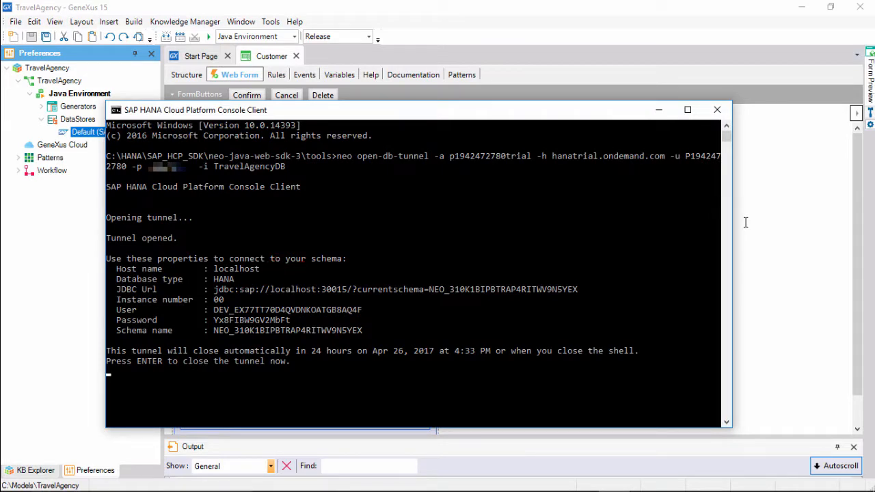
left_click_drag(361, 309, 214, 311)
mouse_move(367, 209)
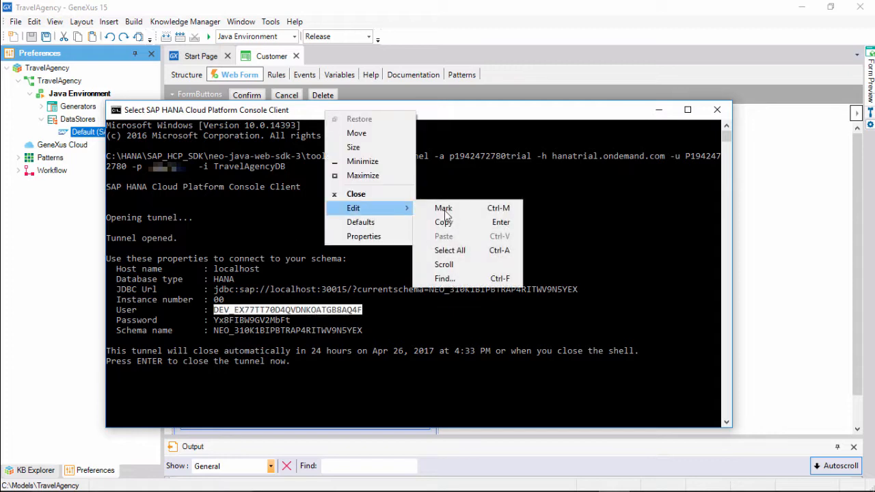
left_click(448, 218)
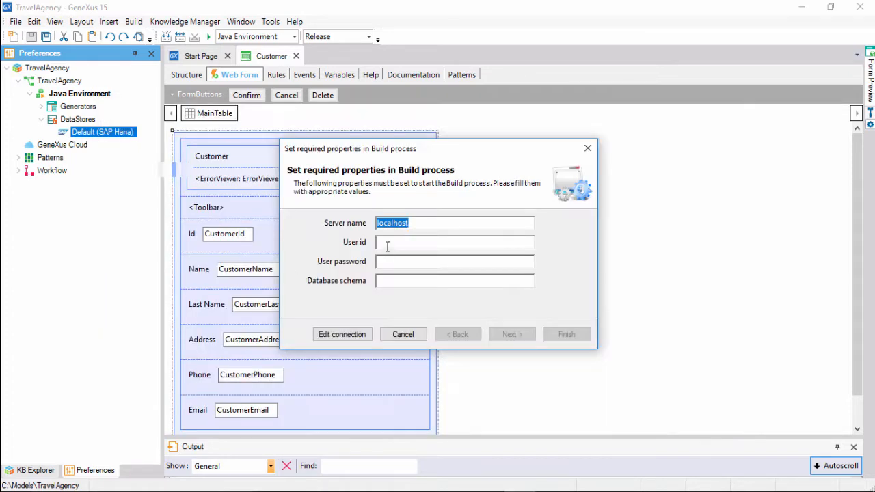
left_click(387, 244)
key("ctrl+v")
Copy the password from the tunnel console into the User password property of the build properties dialog.
left_click(385, 261)
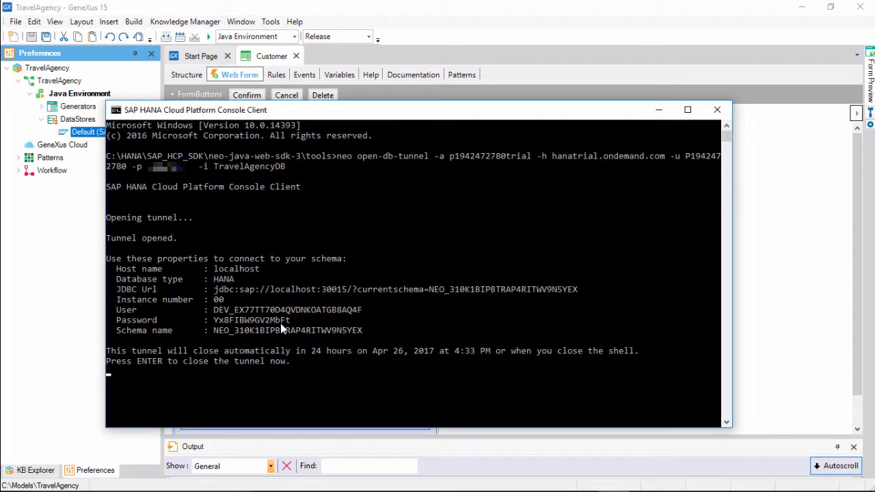
left_click(290, 327)
left_click_drag(290, 327, 213, 320)
right_click(257, 114)
mouse_move(286, 211)
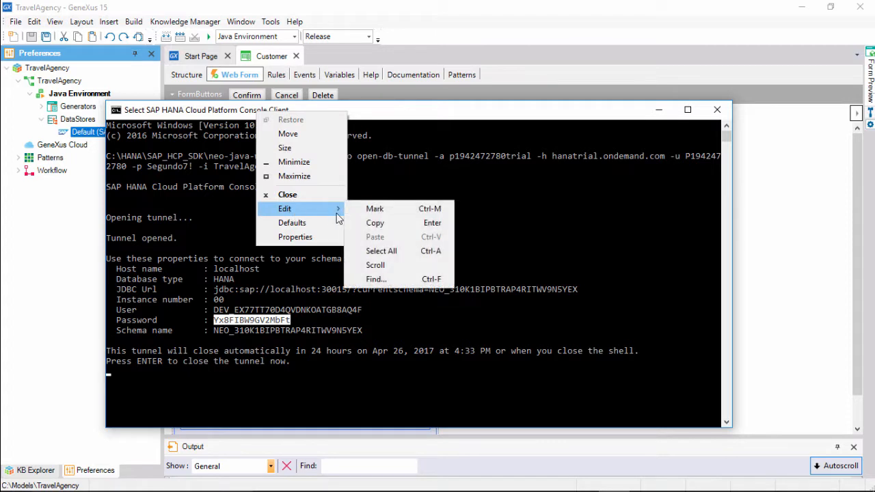
left_click(367, 219)
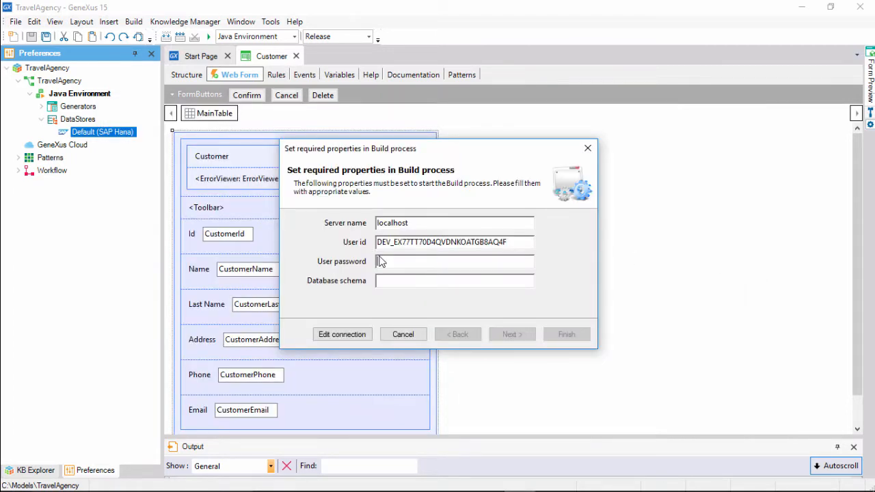
key("ctrl+v")
Copy the tunnel console's schema name into the Database schema property and cancel the build dialog.
left_click(386, 284)
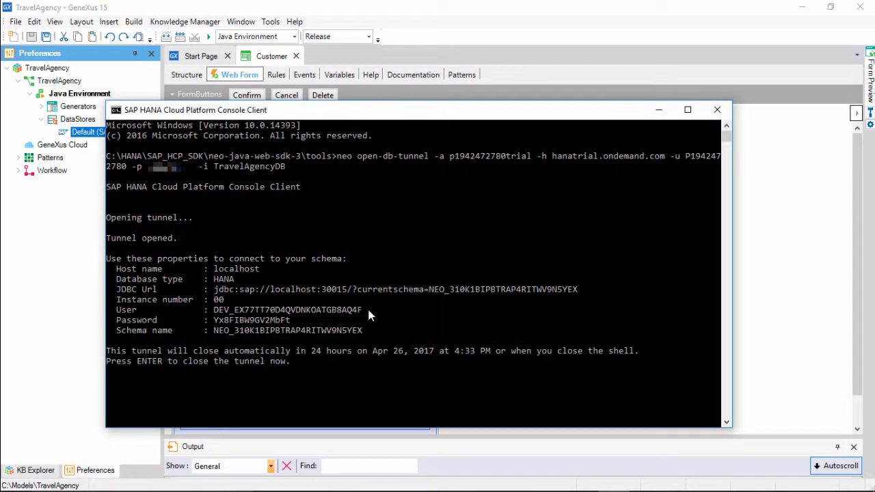
left_click_drag(361, 330, 214, 331)
right_click(263, 115)
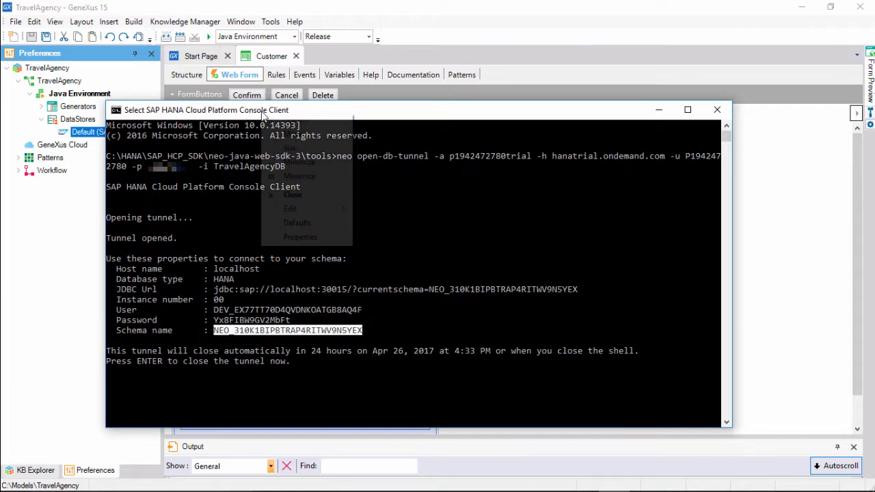
mouse_move(295, 209)
left_click(380, 224)
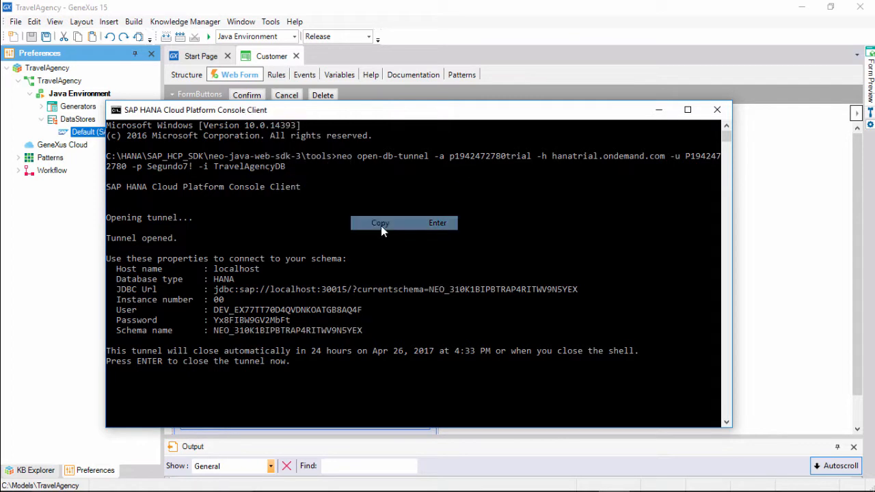
left_click(756, 343)
key("ctrl+v")
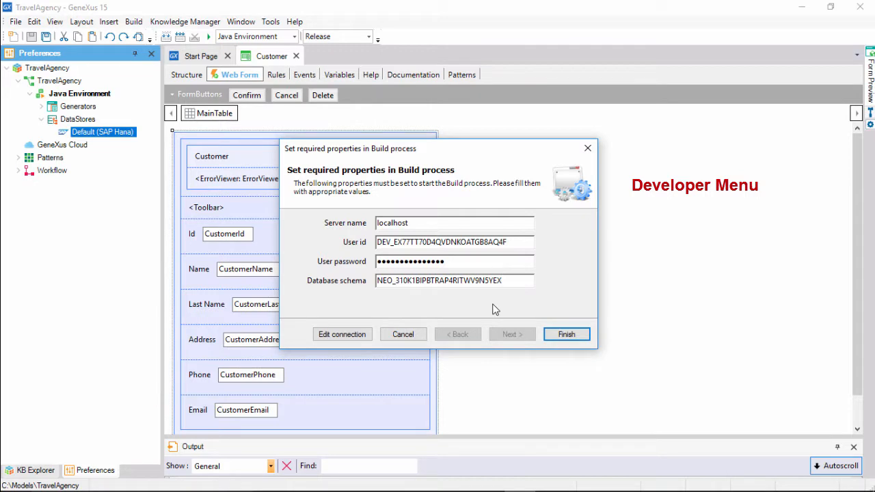
left_click(404, 335)
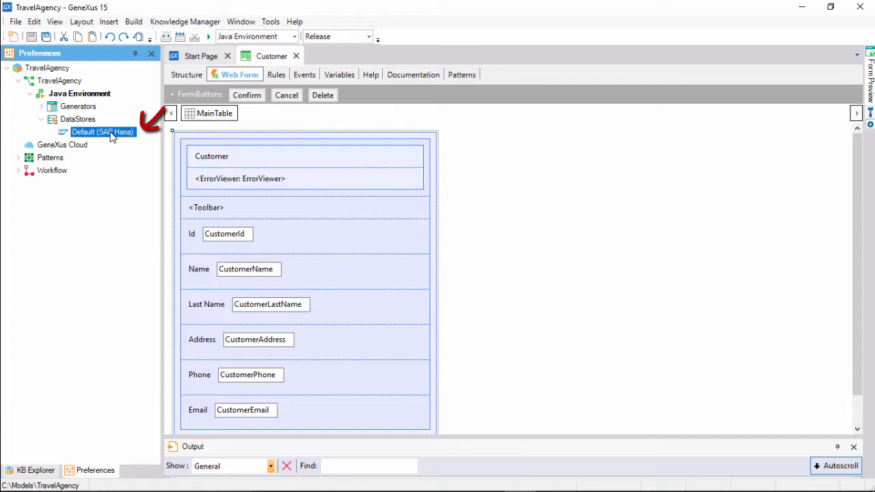
Check the SAP Hana data store's properties and reset the Java Environment's Startup Object to its default.
key("F4")
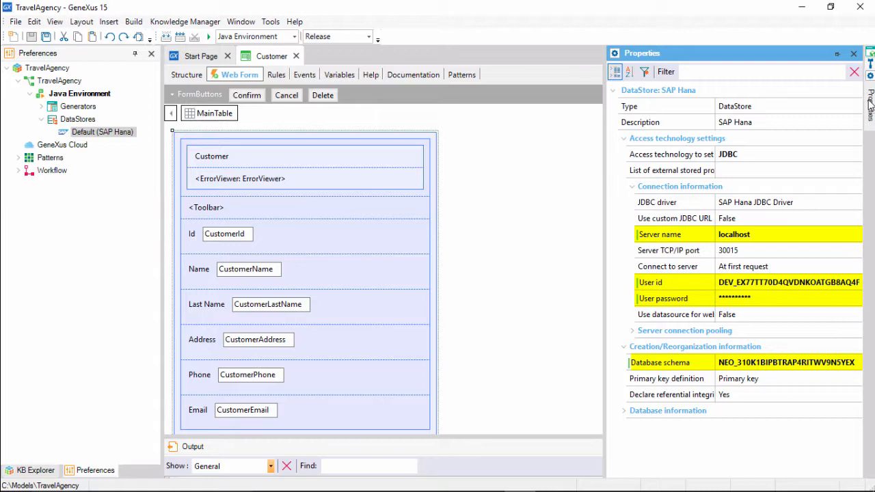
left_click(105, 97)
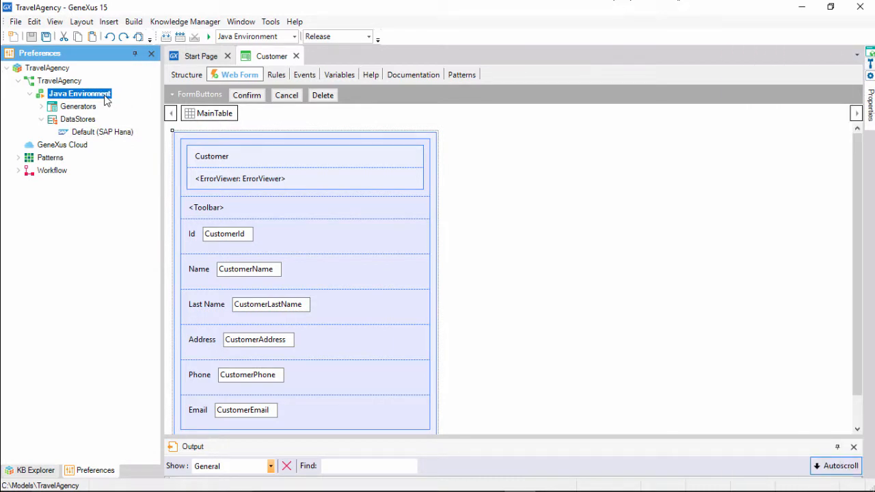
key("F4")
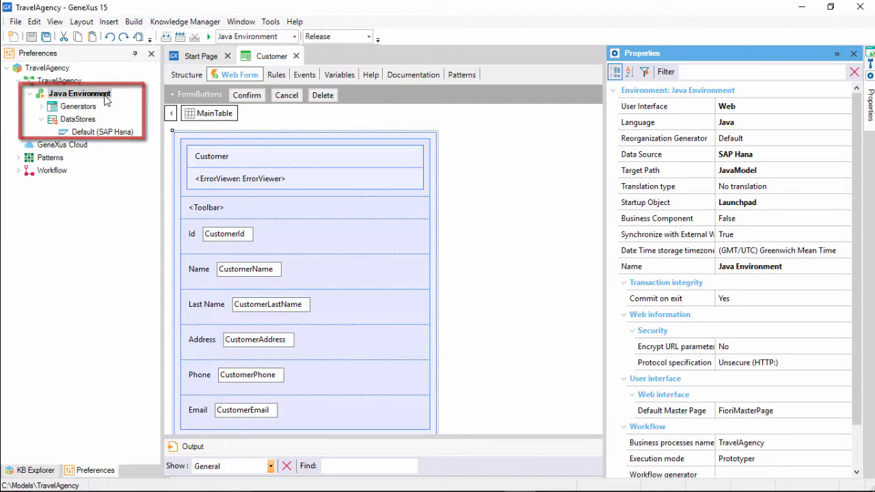
left_click(677, 205)
right_click(677, 205)
left_click(691, 211)
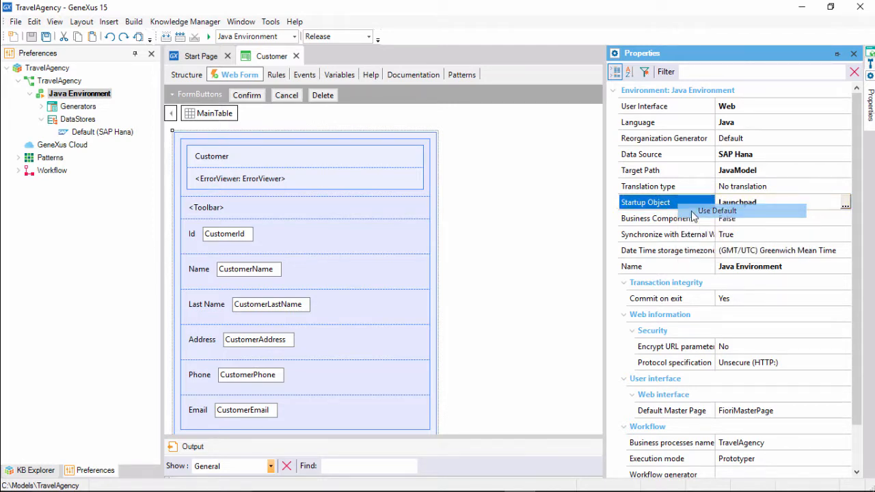
Try to build the application and create the Customer database table after reviewing its impact analysis.
left_click_drag(478, 436, 475, 348)
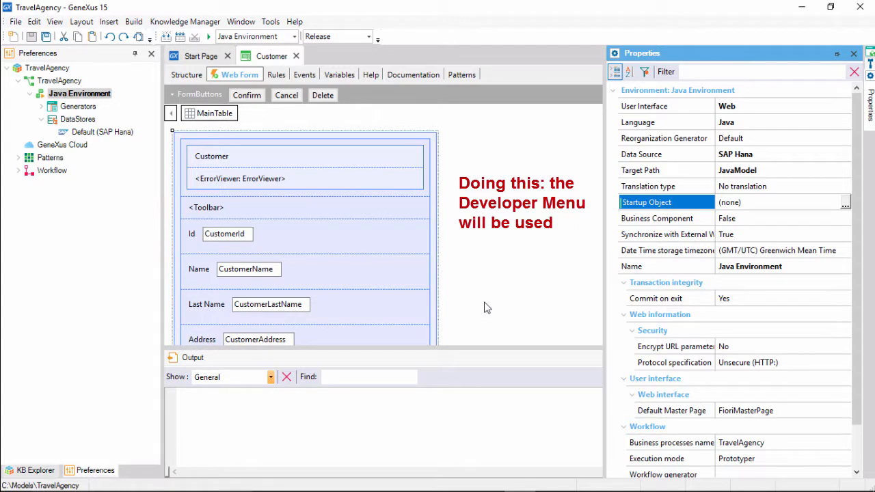
left_click(594, 314)
key("F5")
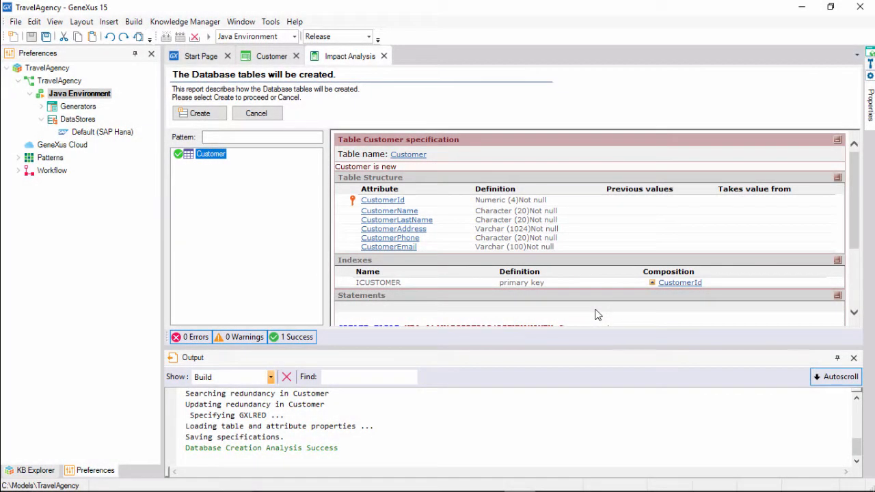
left_click_drag(585, 350, 581, 373)
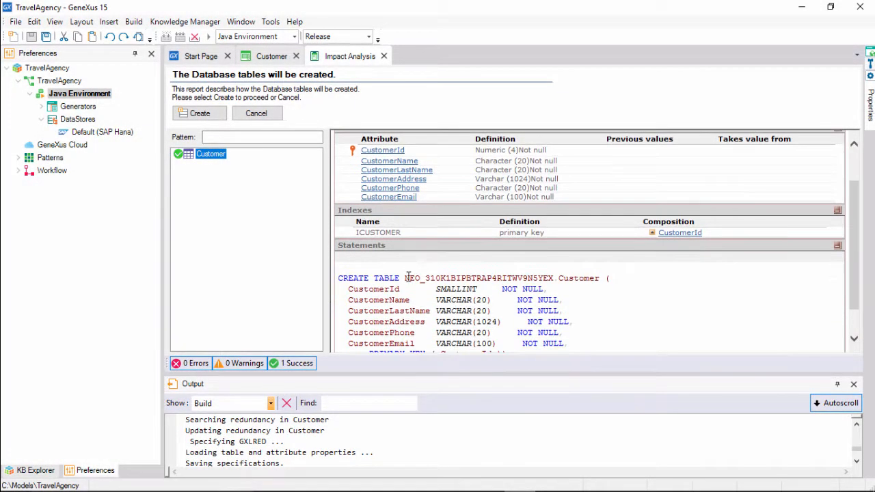
left_click_drag(387, 372, 385, 324)
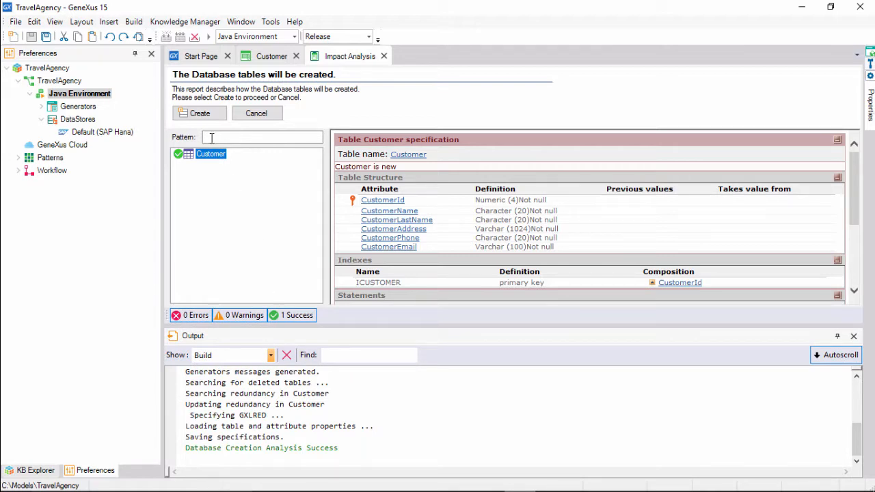
left_click(198, 114)
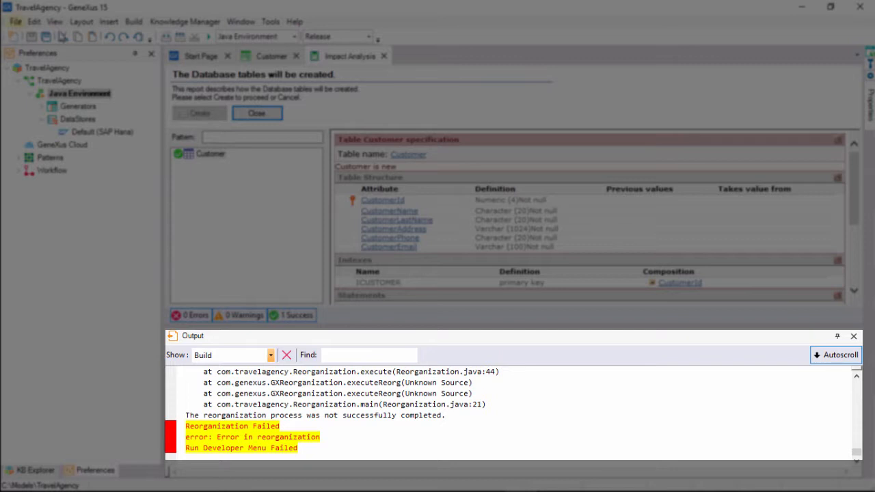
Examine the reorganization error in the build output and open the drivers folder in the target environment directory.
scroll(410, 410, "up", 2)
scroll(408, 416, "up", 10)
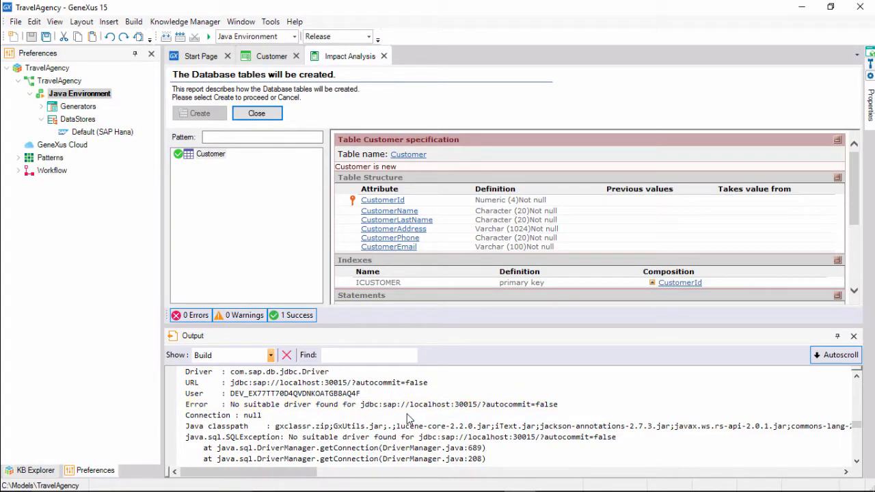
left_click(271, 21)
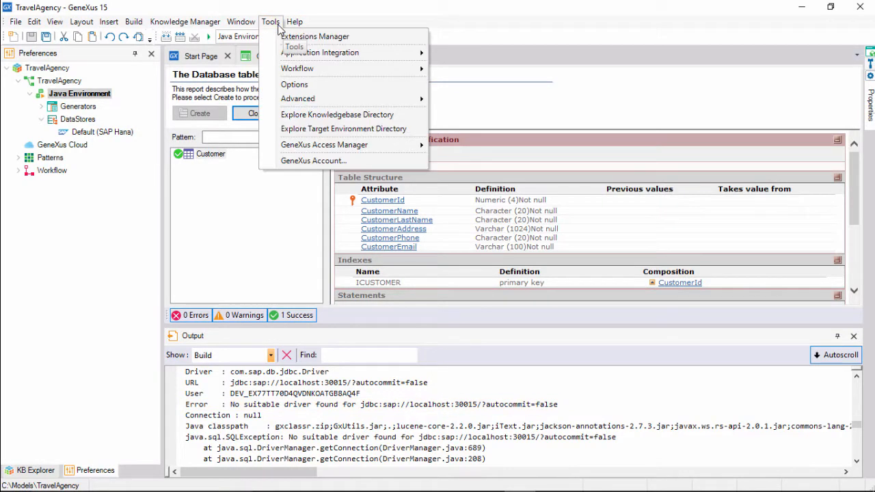
left_click(334, 129)
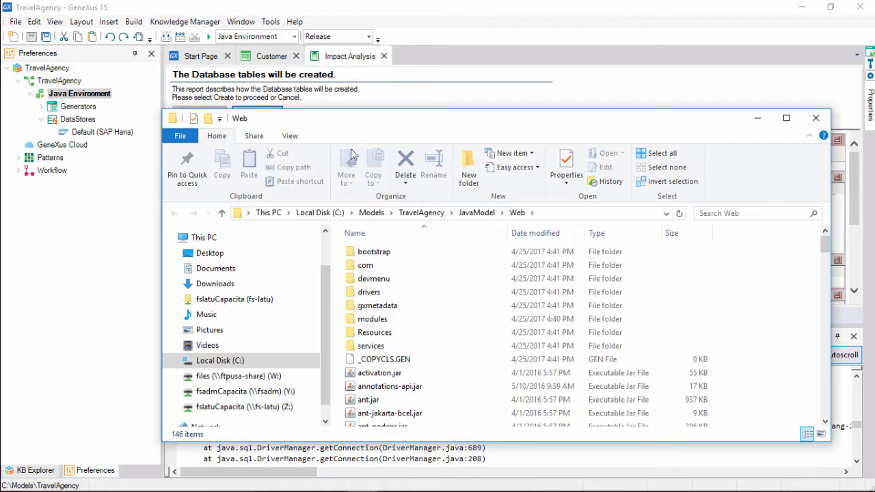
left_click_drag(360, 124, 355, 77)
double_click(365, 247)
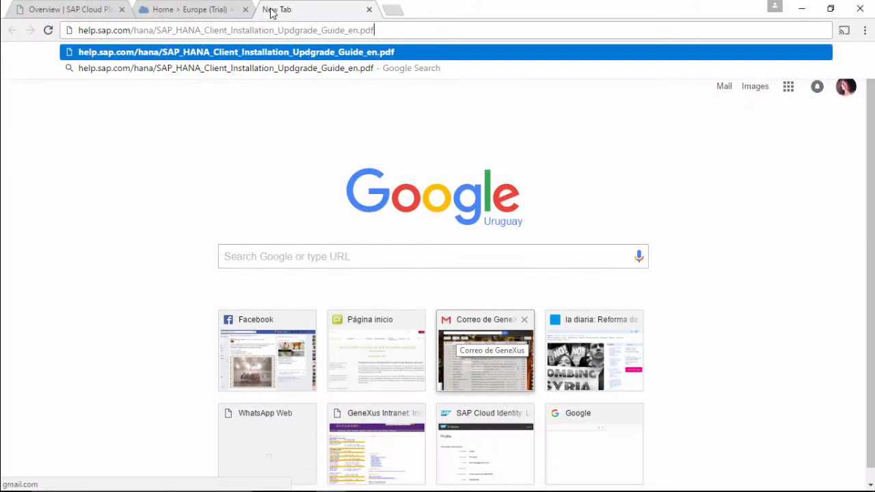
Copy ngdbc.jar from C:\HANA into the target environment's Web\drivers folder.
key("Return")
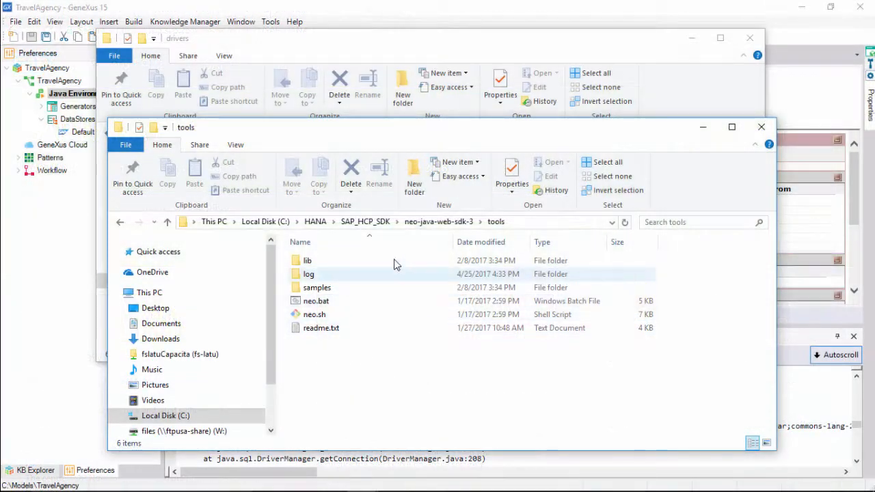
left_click(315, 221)
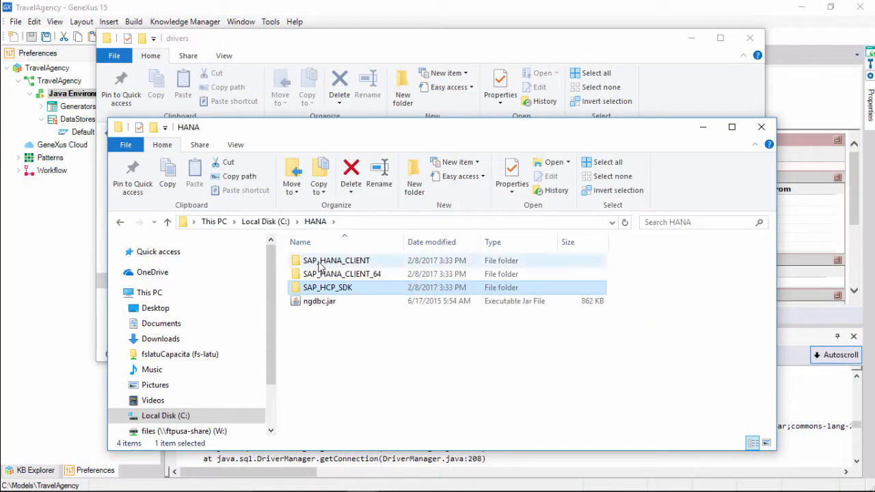
left_click(322, 301)
right_click(323, 303)
left_click(355, 225)
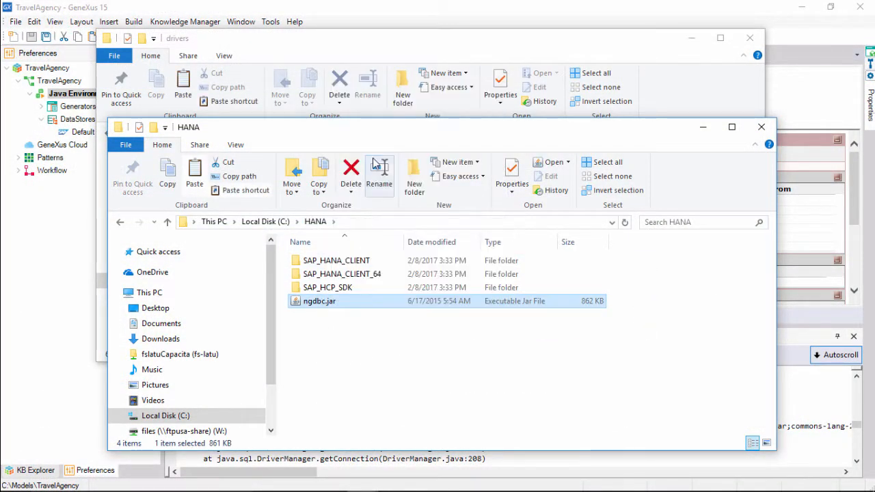
left_click(359, 50)
right_click(317, 270)
left_click(341, 359)
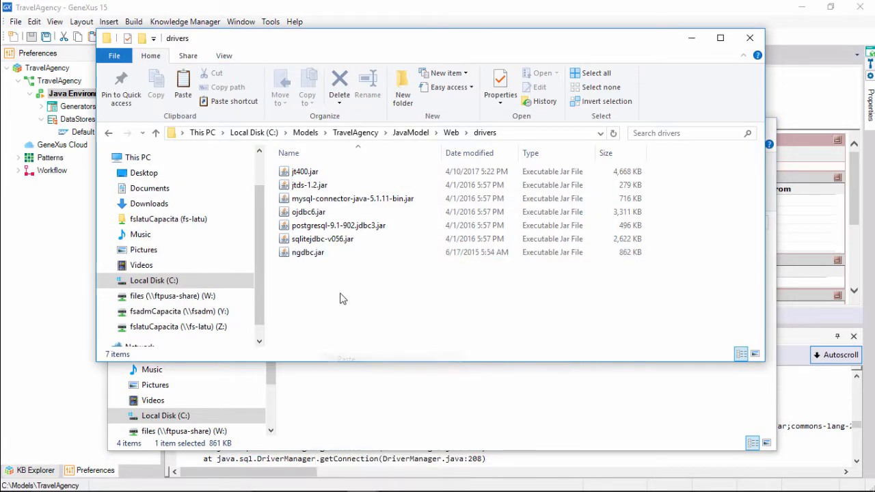
Rebuild the application in GeneXus, create the Customer database table and check the reorganization messages in the build output.
left_click(71, 307)
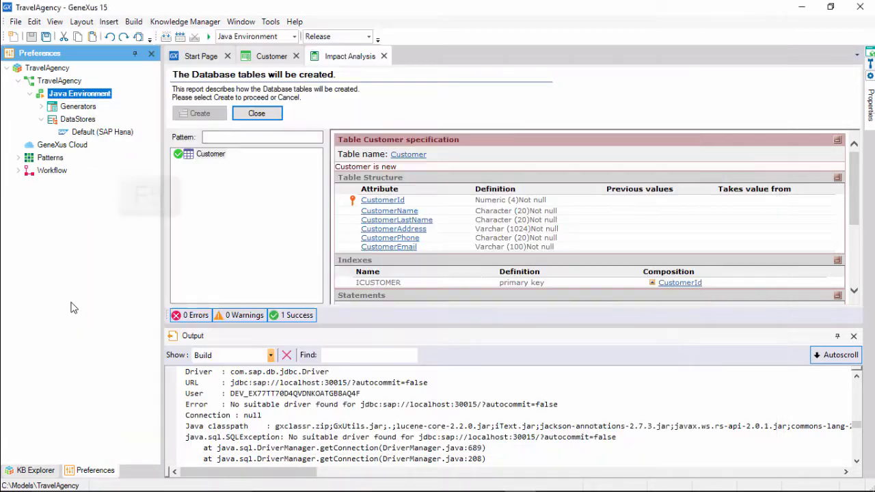
key("F5")
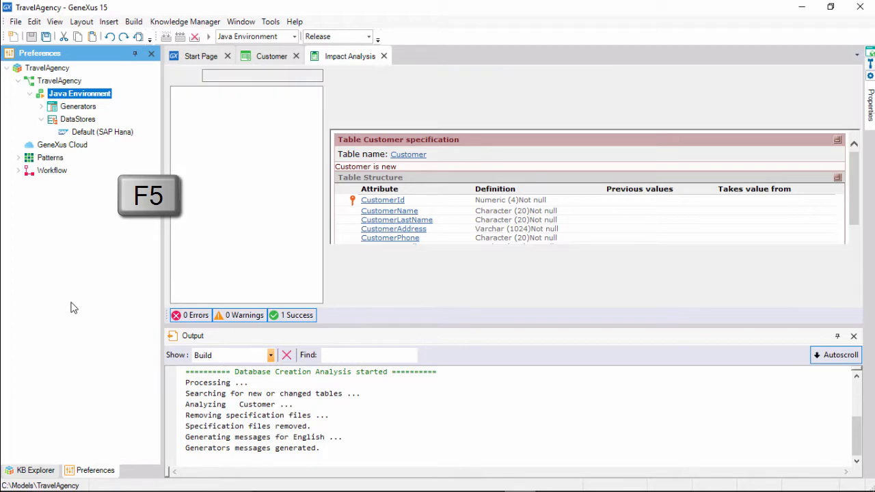
left_click(188, 117)
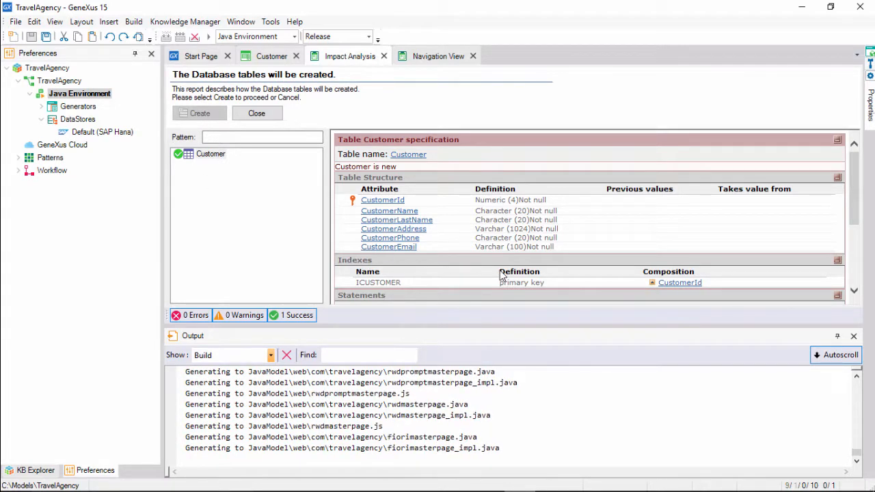
left_click(827, 355)
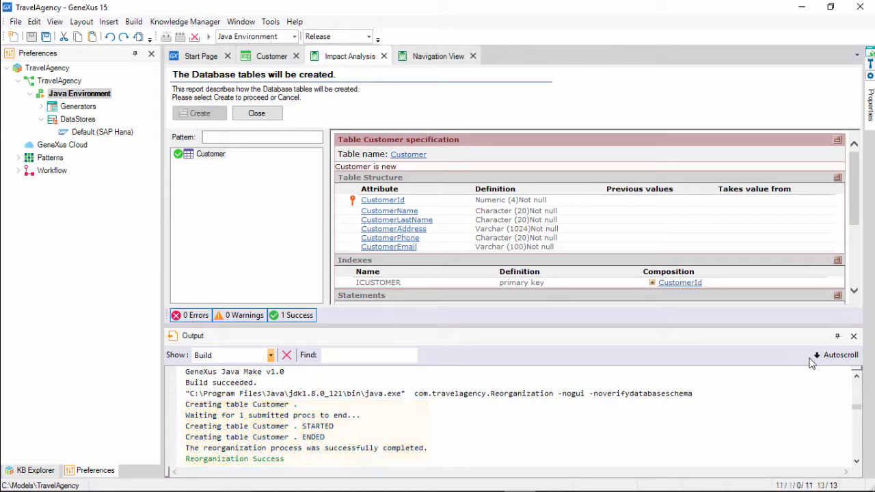
left_click(830, 355)
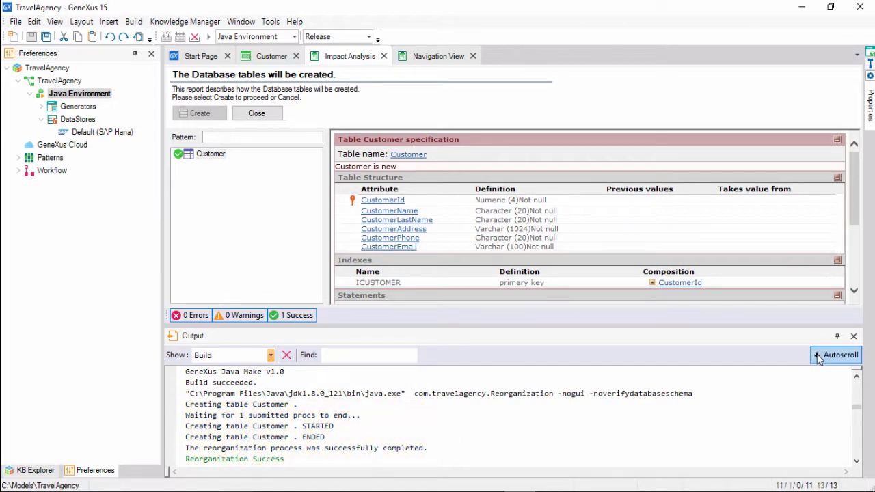
left_click(856, 419)
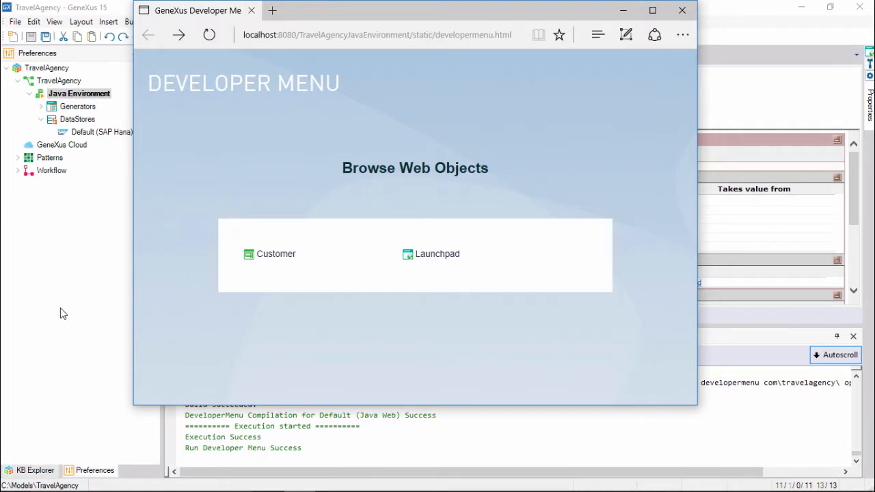
View the Launchpad page from the Developer Menu, return, and open the Customer form in a new browser tab.
left_click(438, 261)
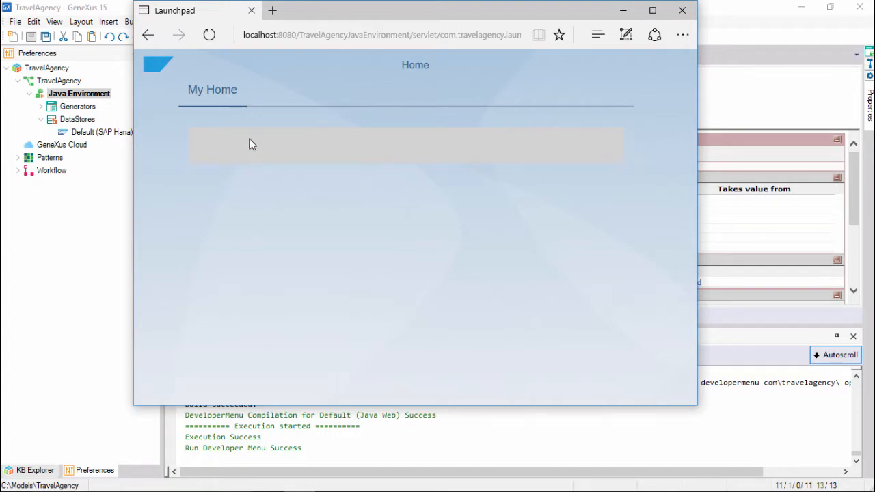
left_click(147, 35)
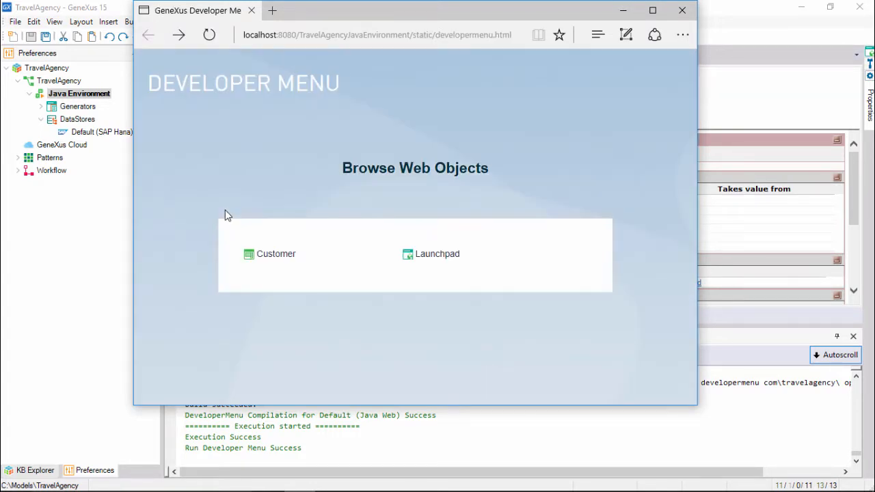
right_click(267, 258)
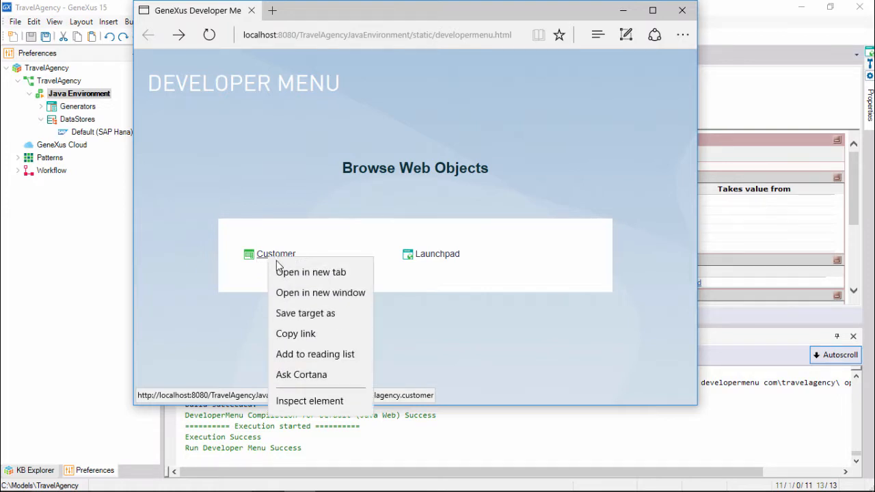
left_click(289, 272)
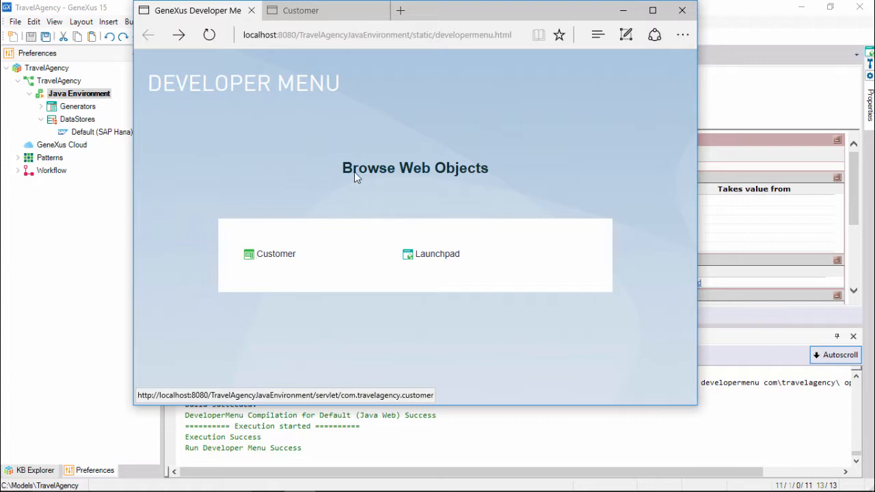
left_click(328, 11)
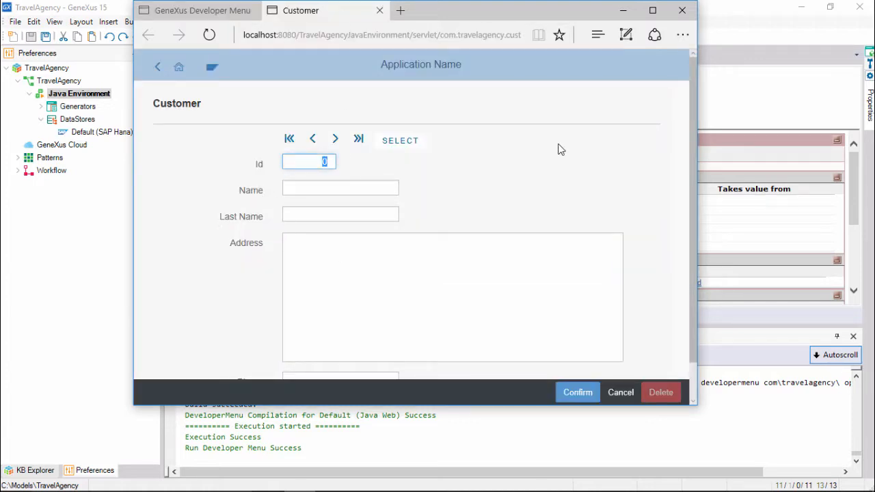
Fill in the first customer's Id, name, last name and address in the Customer form.
mouse_move(695, 171)
left_mouse_down()
mouse_move(529, 177)
mouse_move(324, 165)
mouse_move(680, 177)
left_mouse_up()
scroll(627, 201, "down", 1)
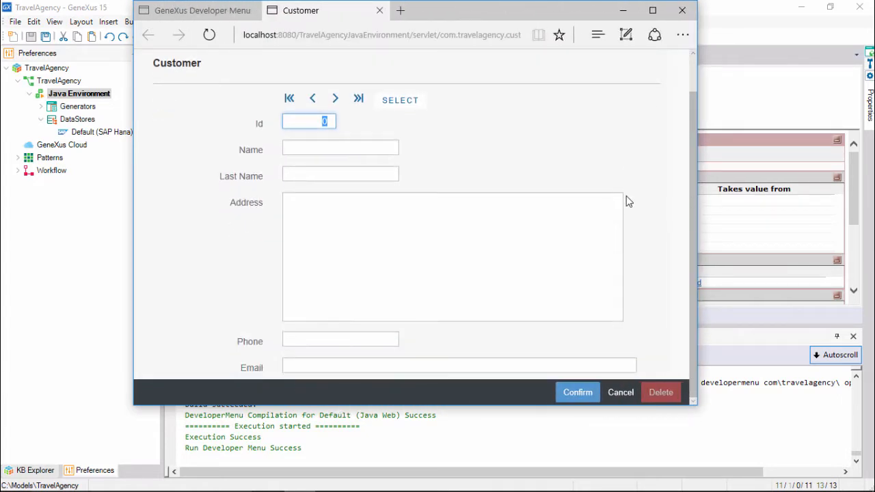
scroll(627, 201, "up", 1)
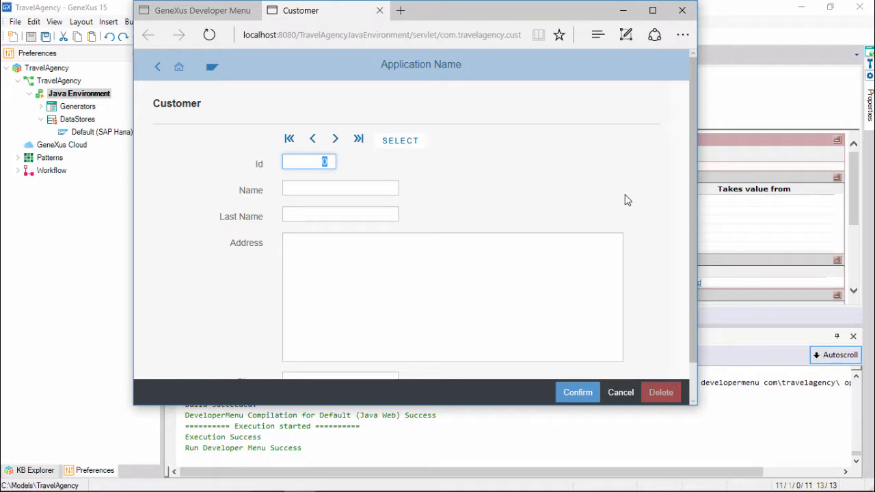
type("1")
key("Tab")
type("John")
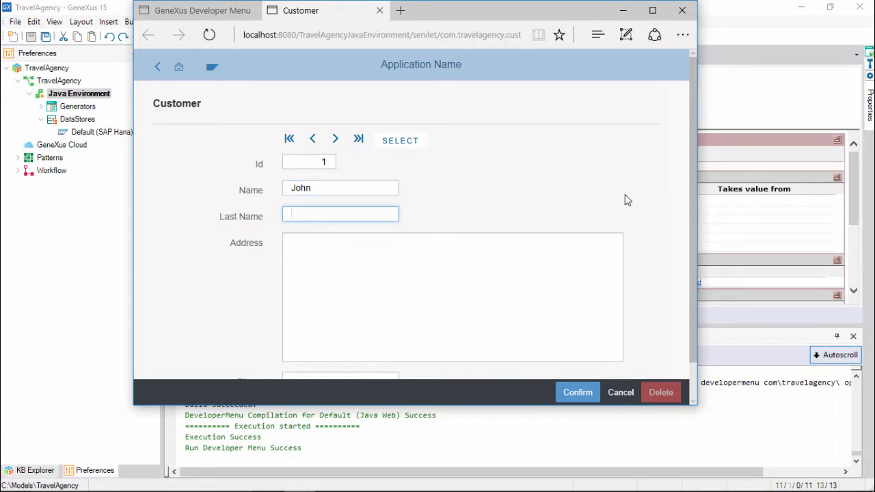
type("Smith")
key("Tab")
type("5th")
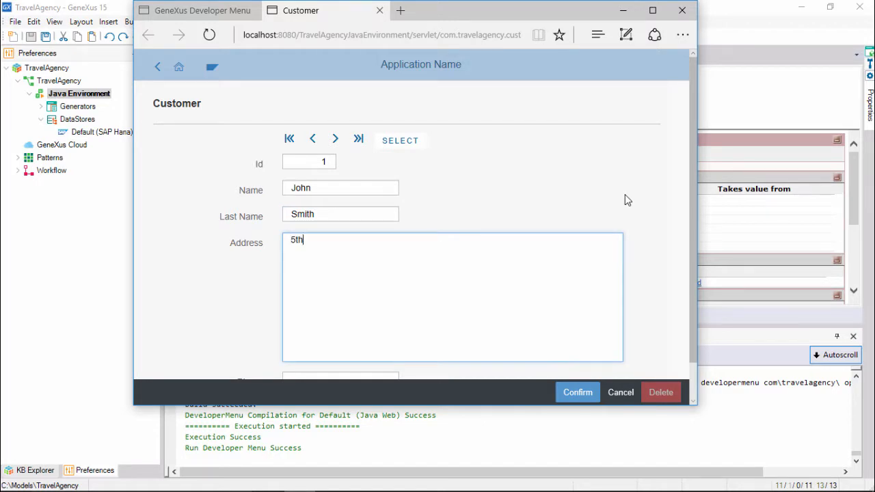
type(". Avenue 1111")
key("Tab")
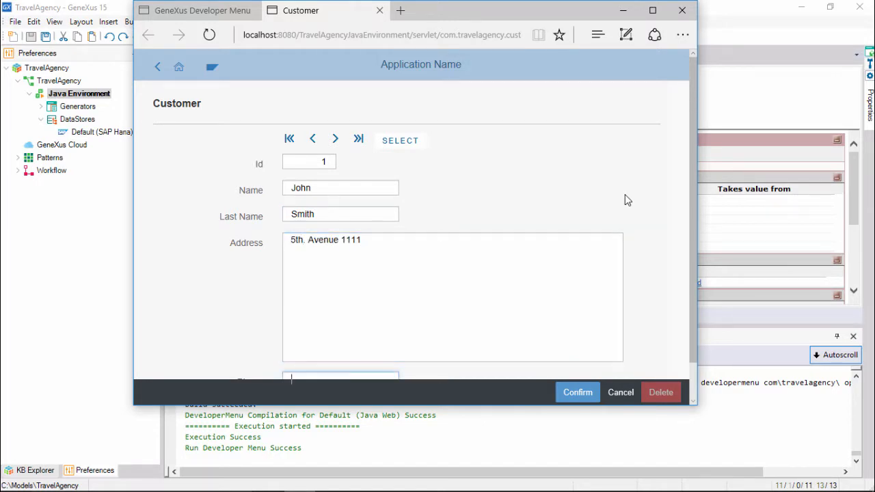
type("1111")
Enter the first customer's phone number and e-mail address and save the record.
key("Tab")
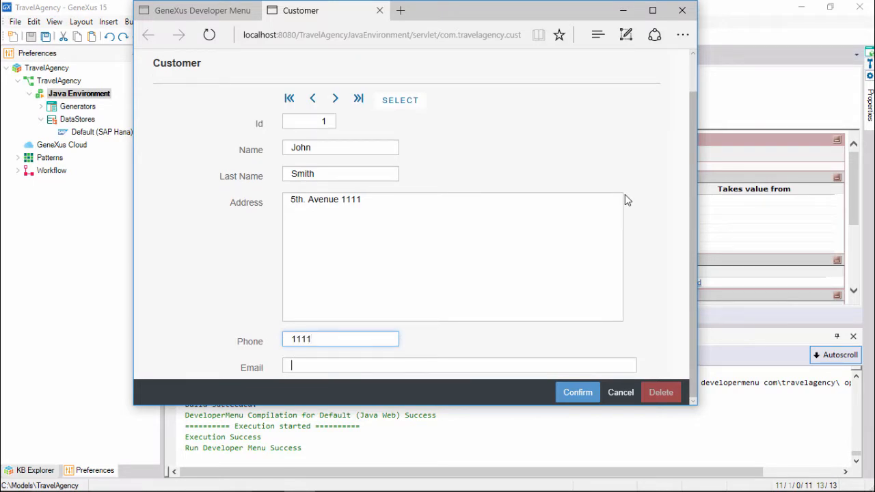
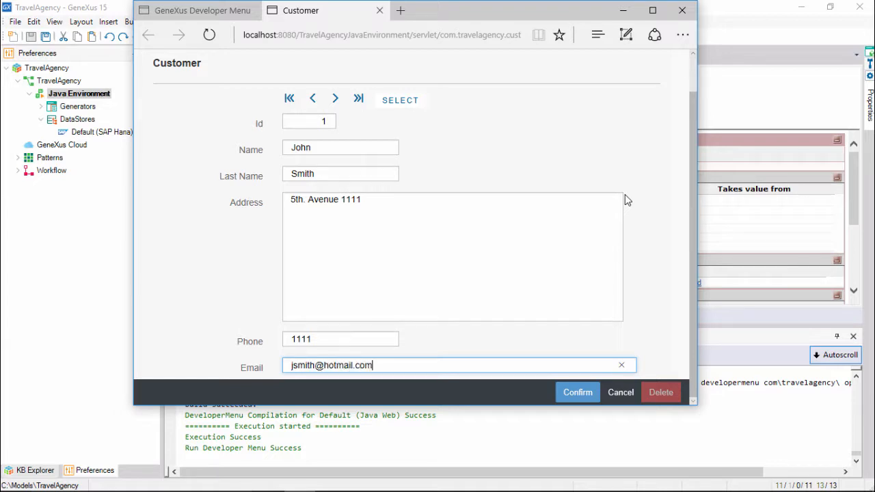
left_click(574, 394)
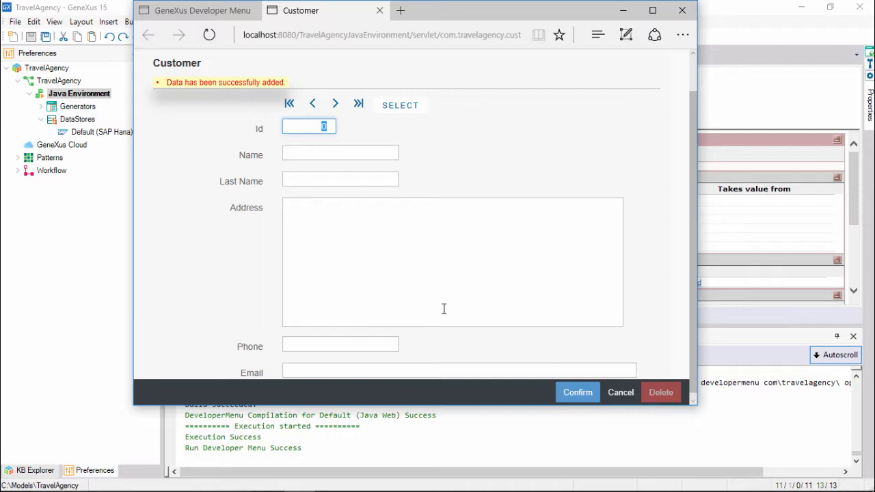
Fill in the second customer's Id, name, last name and address in the empty Customer form.
type("2")
key("Tab")
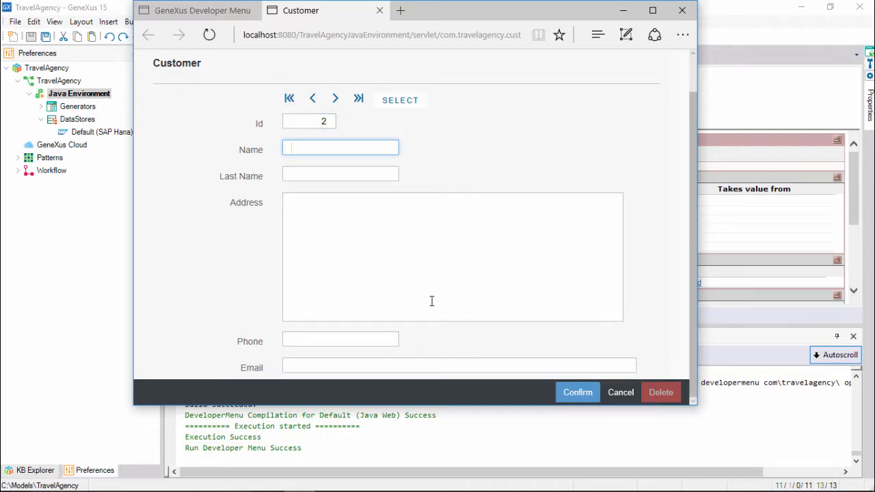
key("Tab")
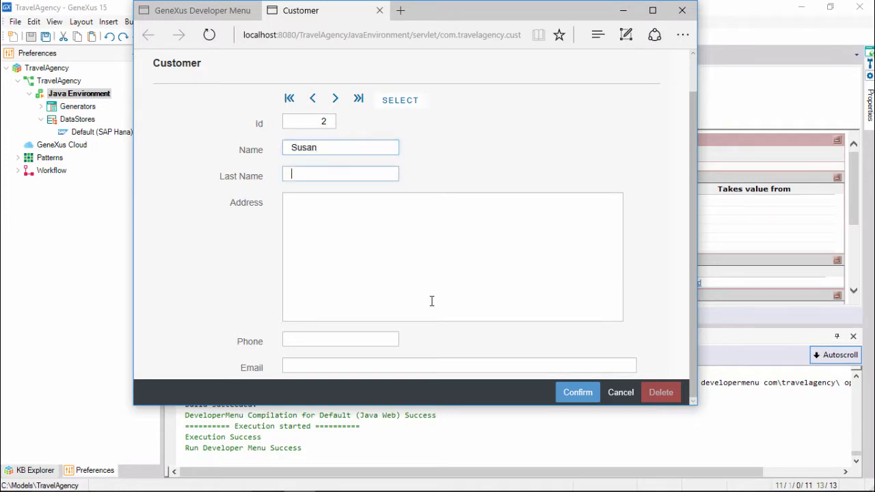
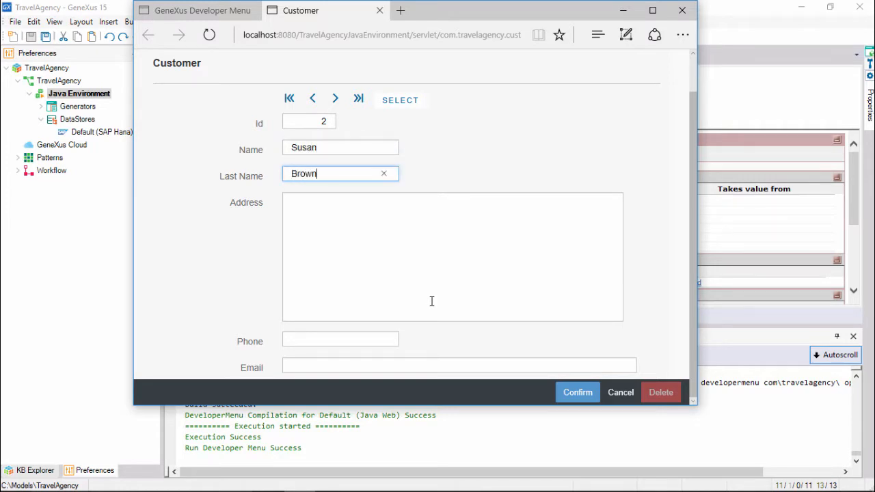
key("Tab")
type("7t")
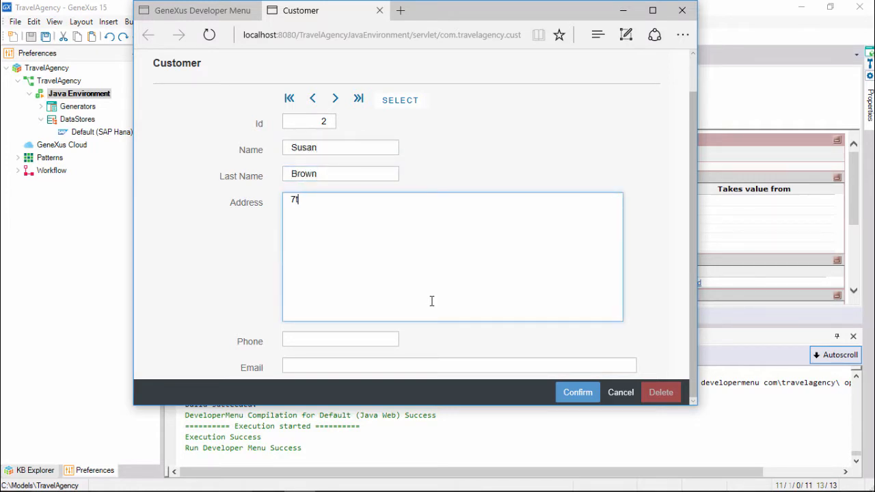
type("h.Avenue 2222")
key("Tab")
Enter the second customer's phone number and e-mail address and save the record.
type("2222")
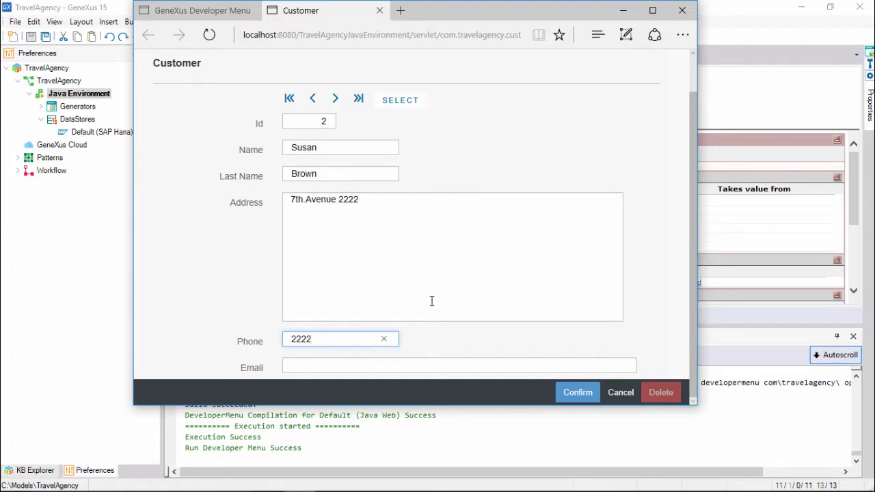
key("Tab")
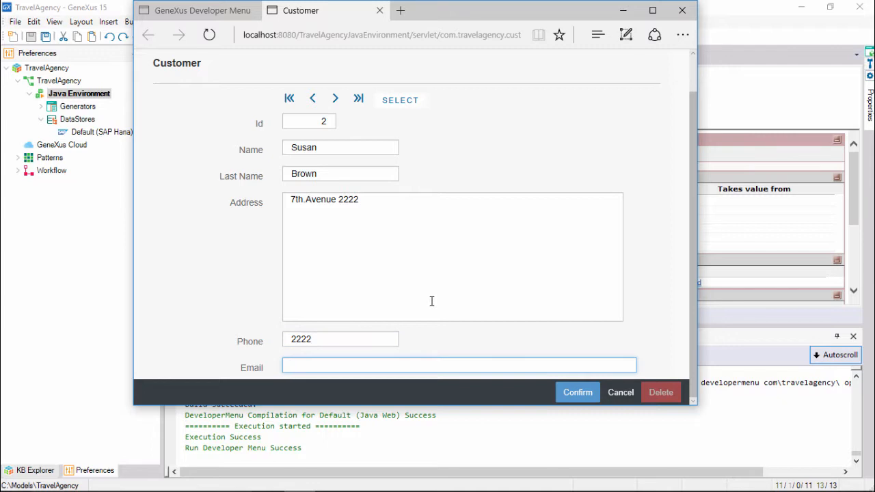
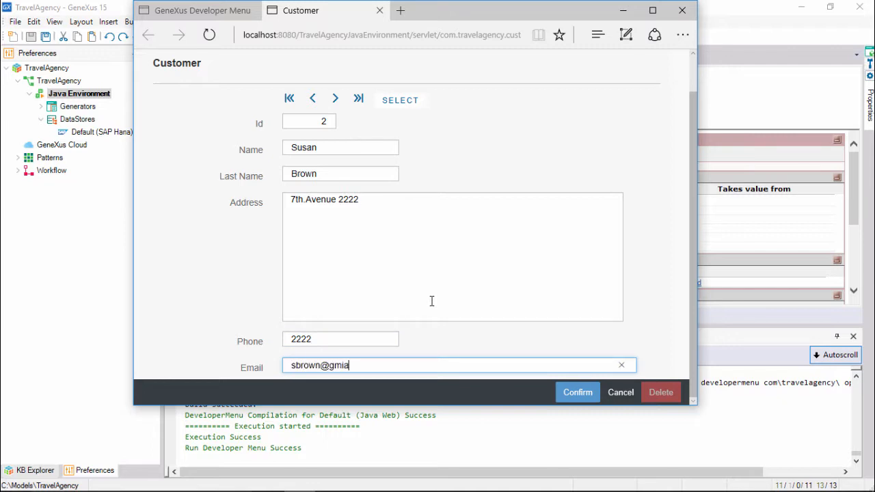
left_click(569, 401)
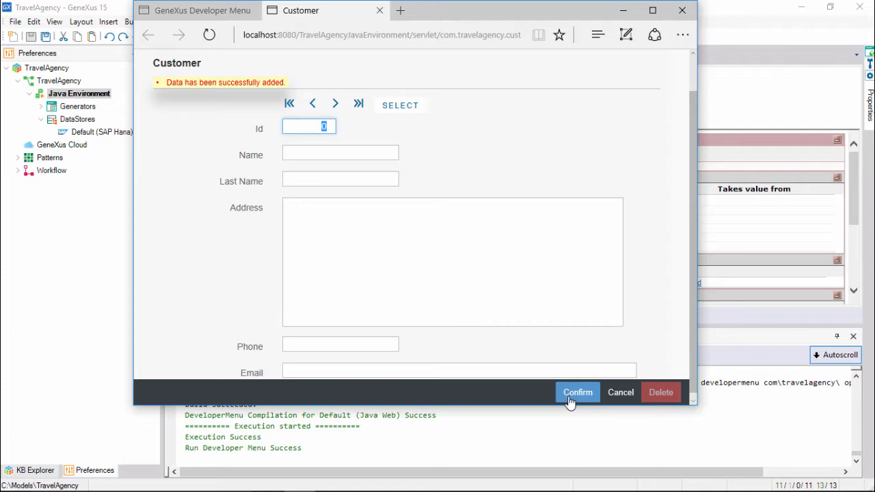
Load the first customer's record by its Id and try adding two digits to the phone number.
type("1")
key("Tab")
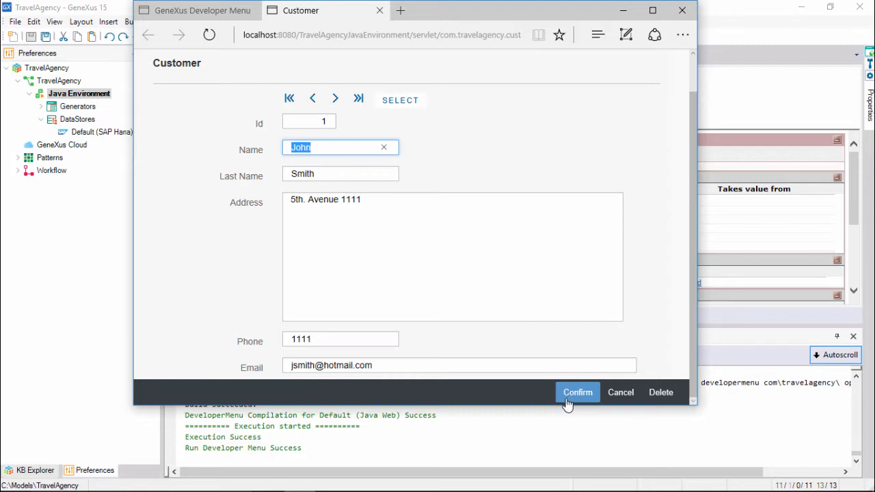
left_click(359, 337)
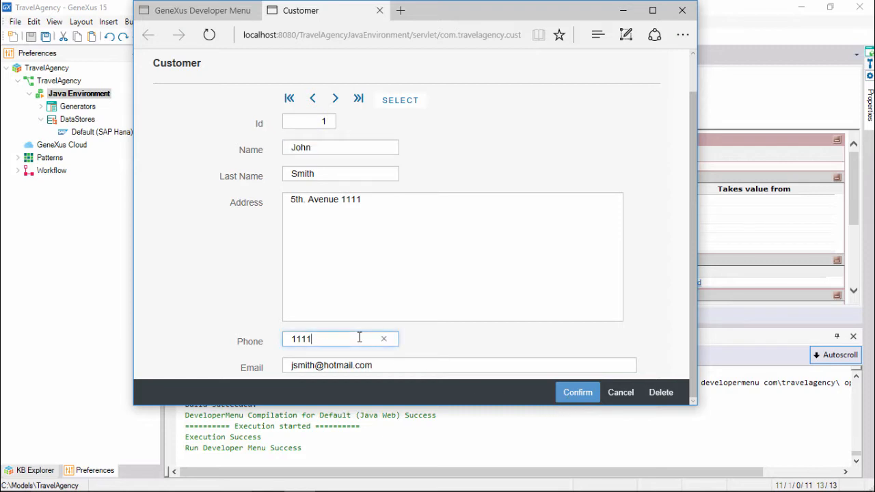
type("22")
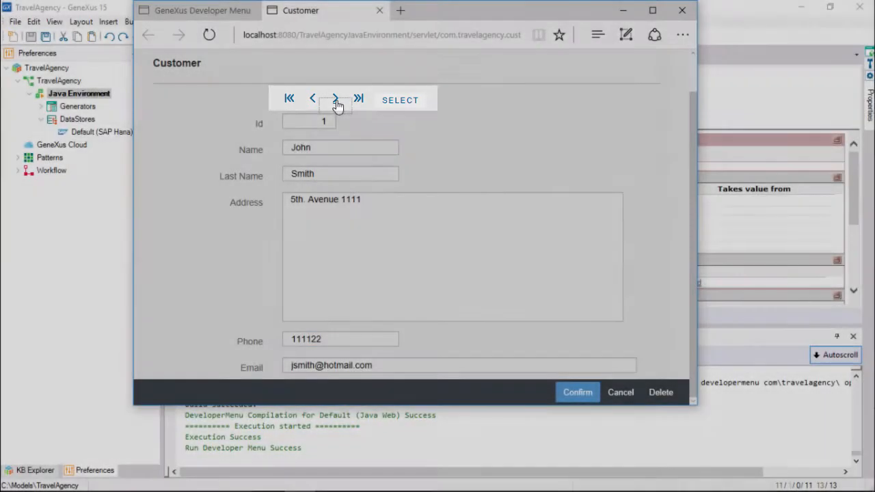
Browse the saved customer records by going to the next, previous, first and last one.
left_click(336, 100)
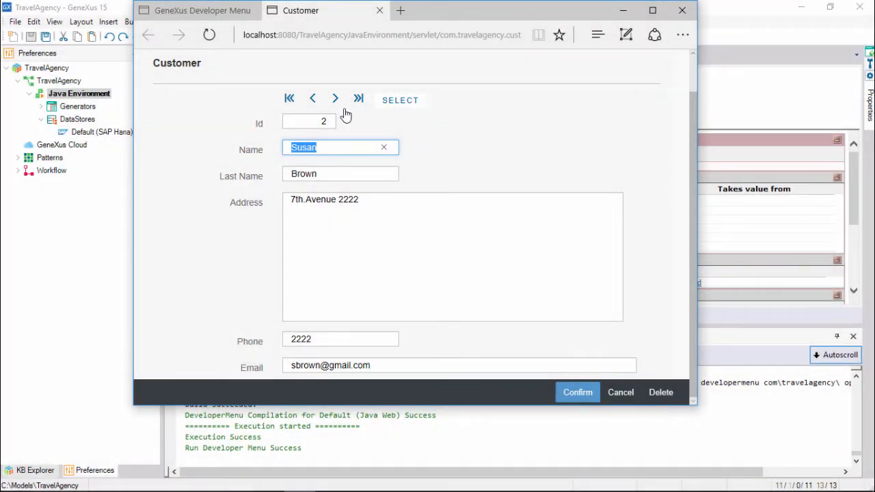
left_click(312, 101)
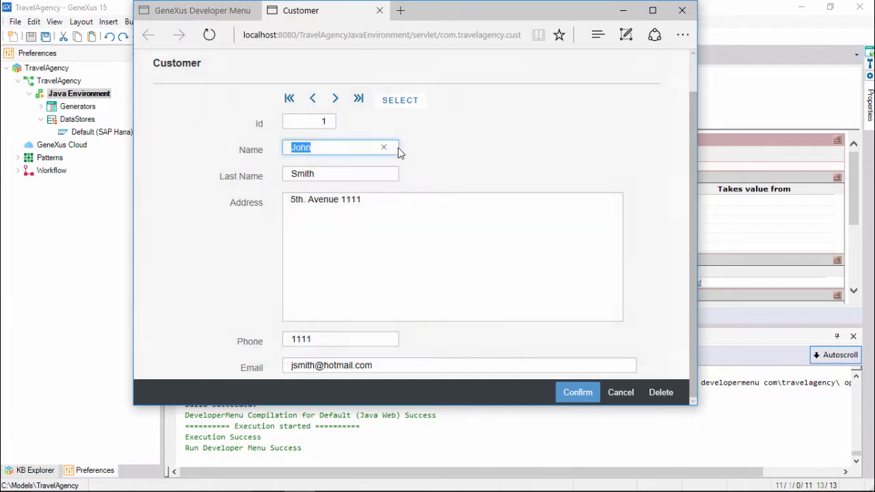
left_click(288, 100)
left_click(357, 103)
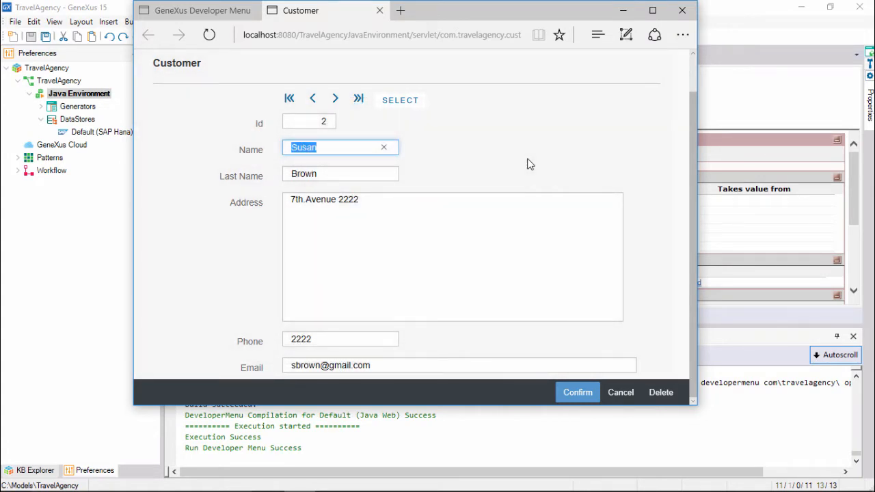
Display the customer selection list, and switch to GeneXus to open the Gx0010 object from the knowledge base's Root Module.
left_click(404, 101)
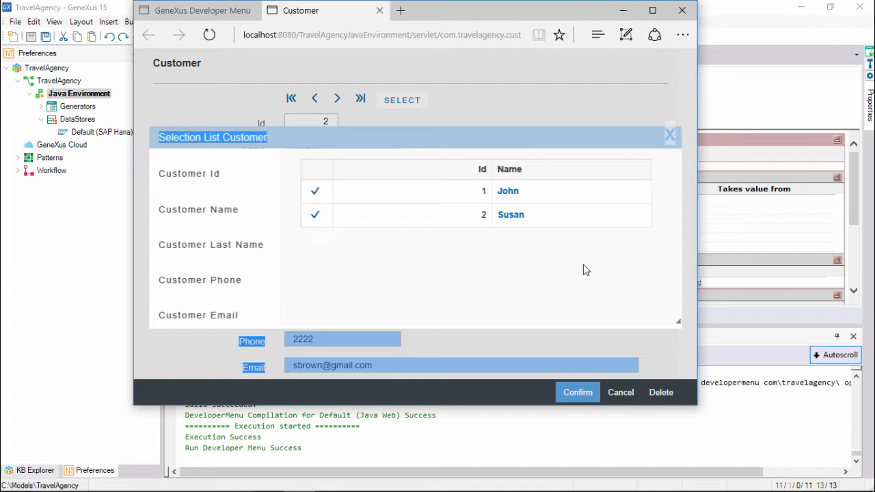
left_click(7, 225)
left_click(34, 470)
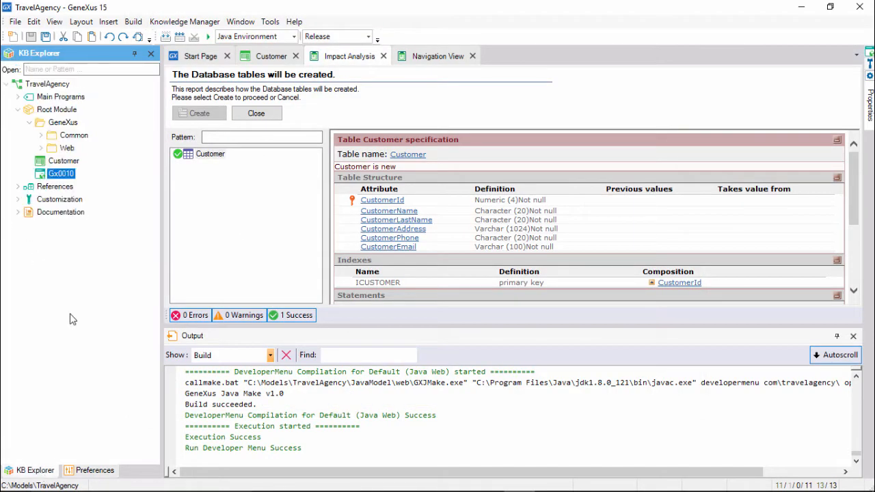
double_click(69, 175)
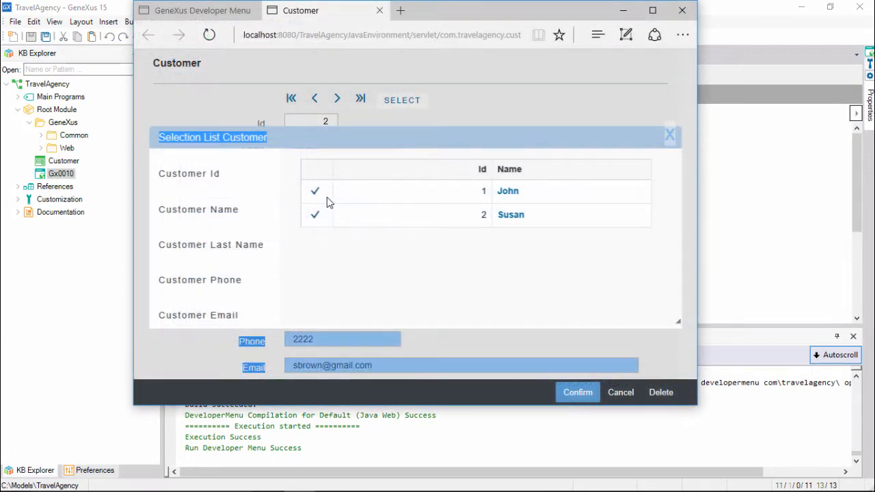
Pick the first customer in the browser's selection list, and narrow and widen the window to check the form's responsive layout.
left_click(315, 192)
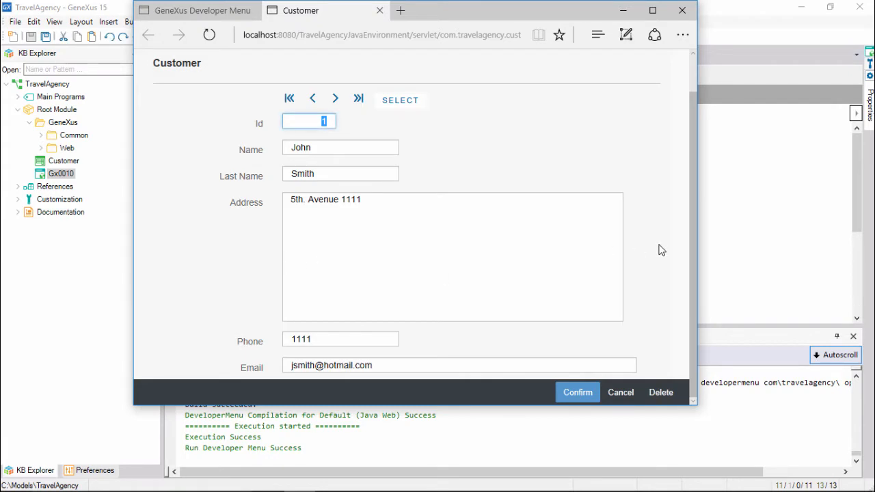
left_click_drag(696, 250, 492, 235)
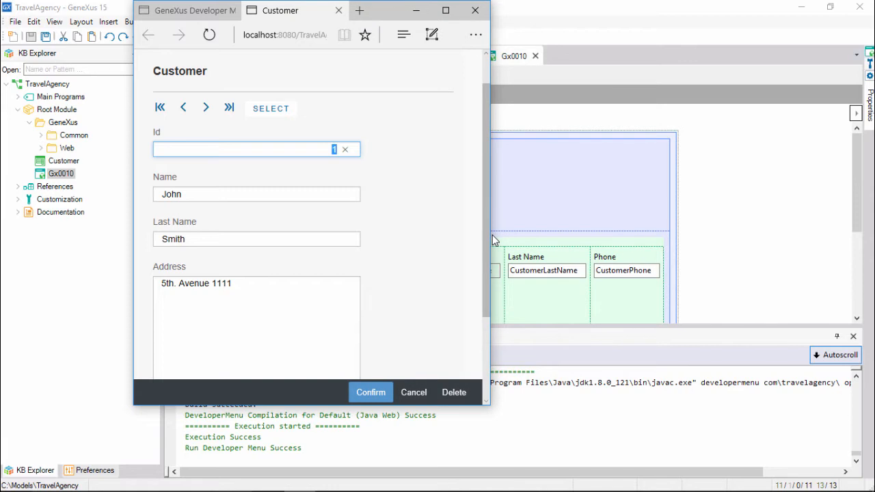
left_click_drag(492, 235, 850, 246)
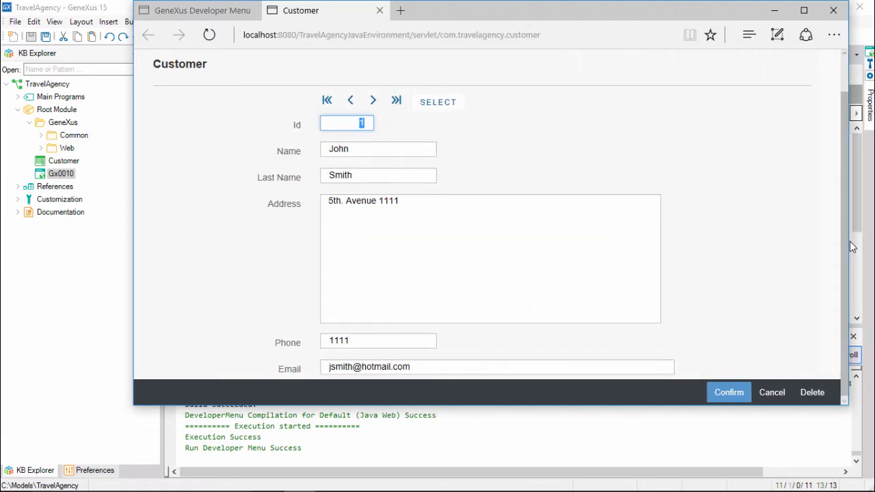